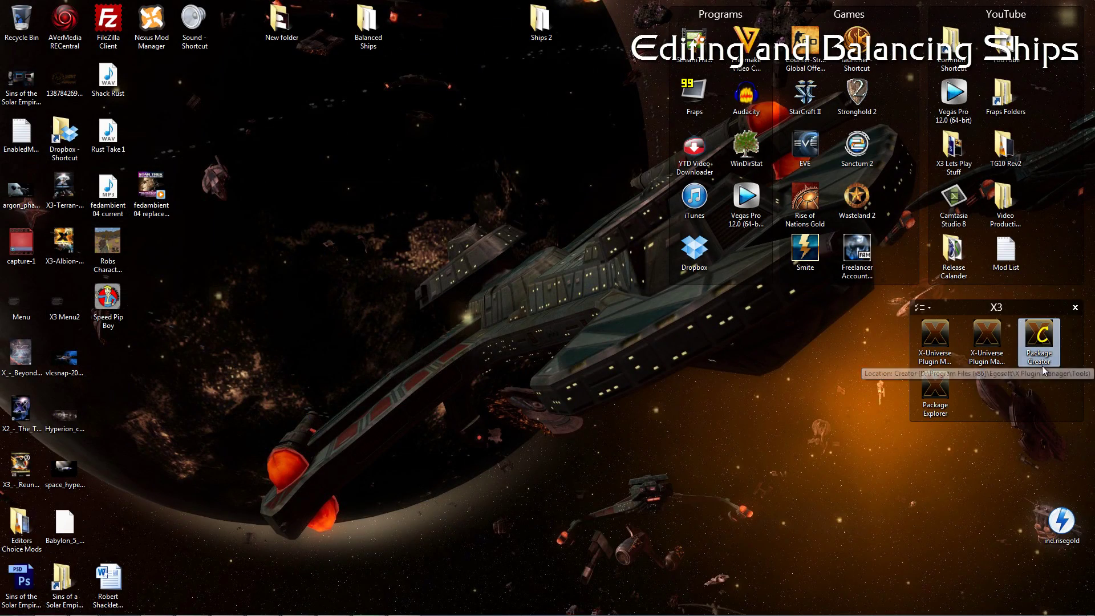
Launch Package Creator V1.21 from its shortcut in the X3 desktop group
double_click(1037, 340)
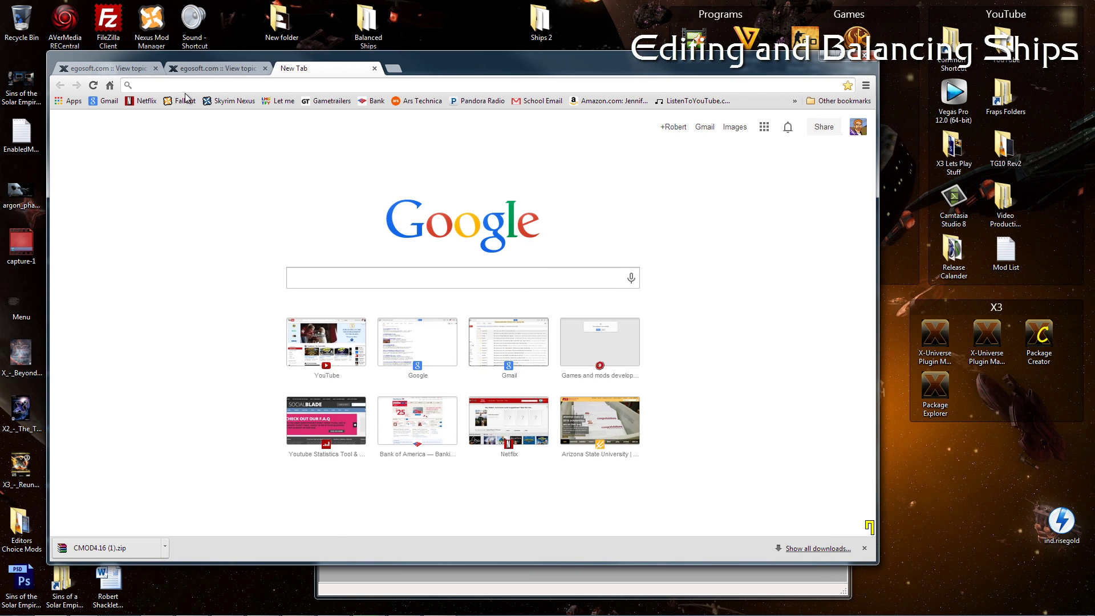
Search the web for 'XSP X3AP' from a blank Chrome tab
click(194, 69)
click(303, 68)
click(401, 282)
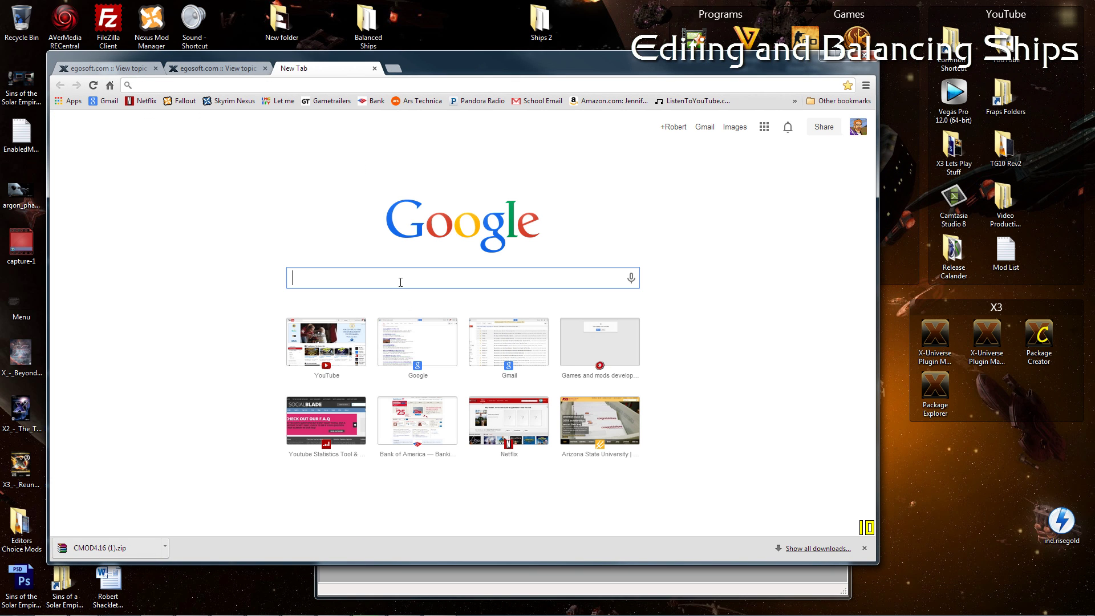
text(XSP)
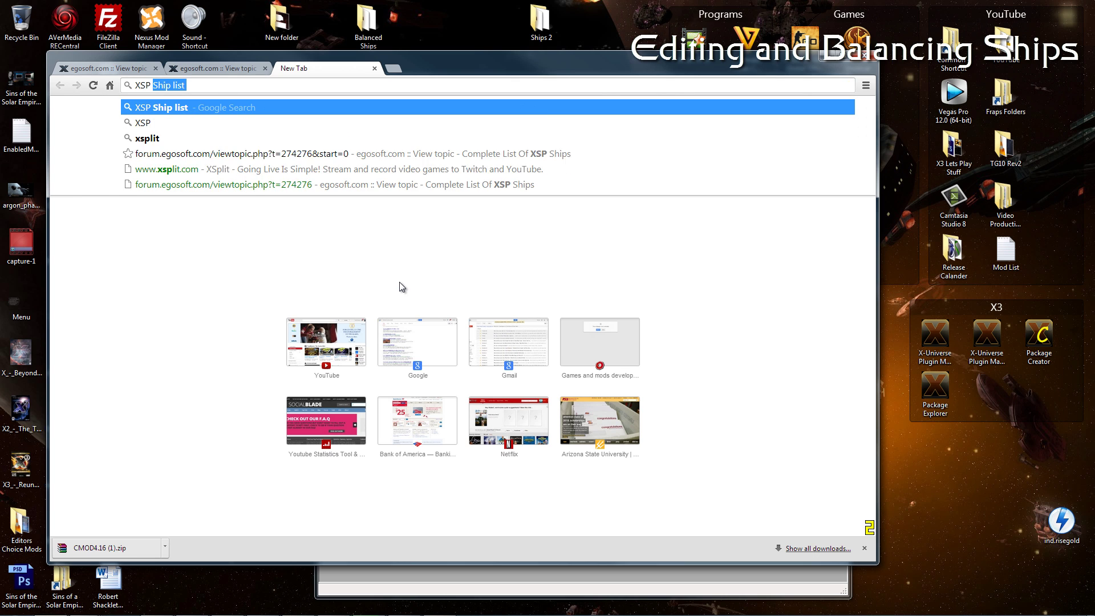
text( X3AP)
key(Return)
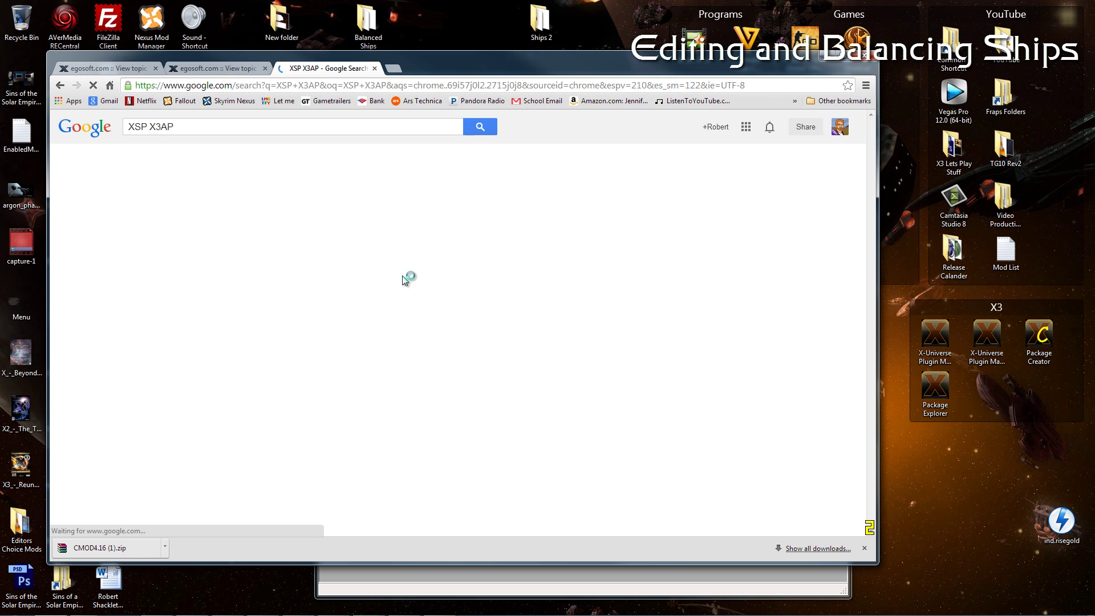
Open the Complete List Of XSP Ships topic and scroll to its Star Trek section
click(315, 215)
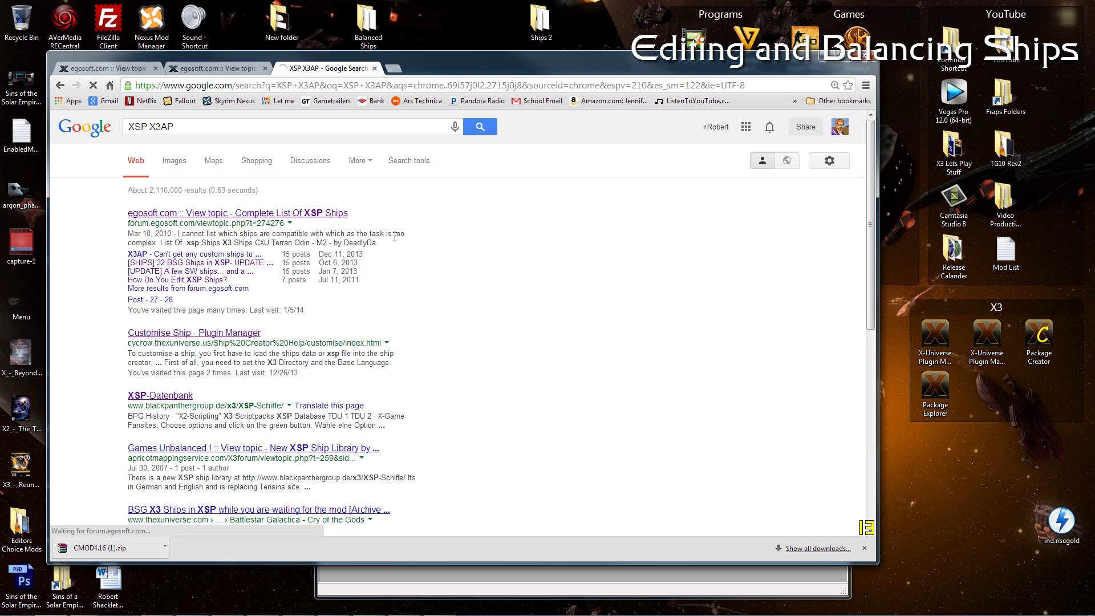
scroll(560, 311, down, 15)
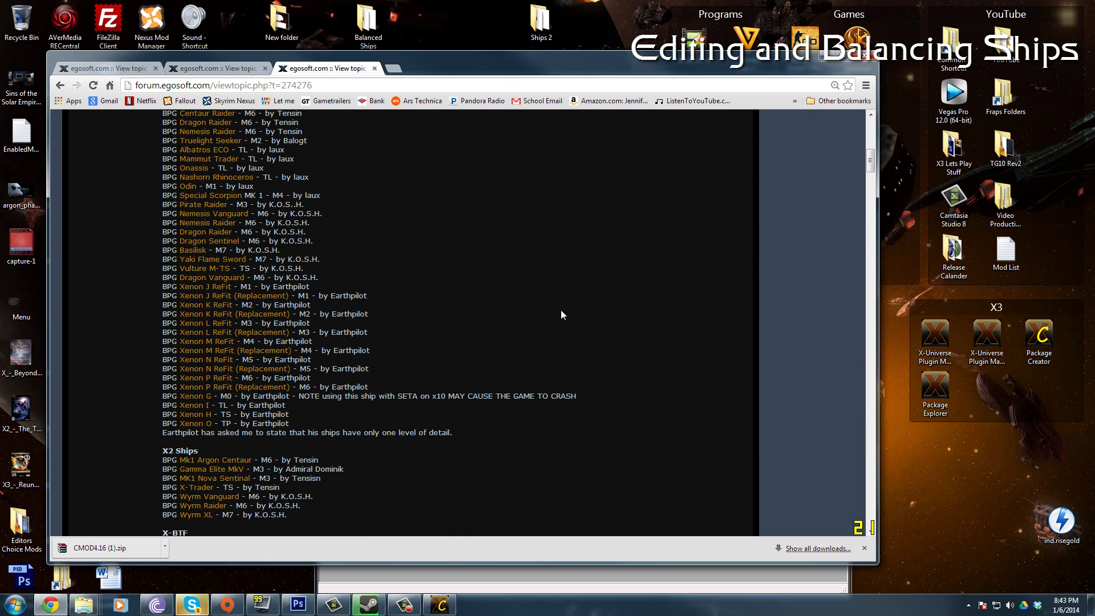
scroll(562, 312, up, 3)
scroll(422, 285, down, 20)
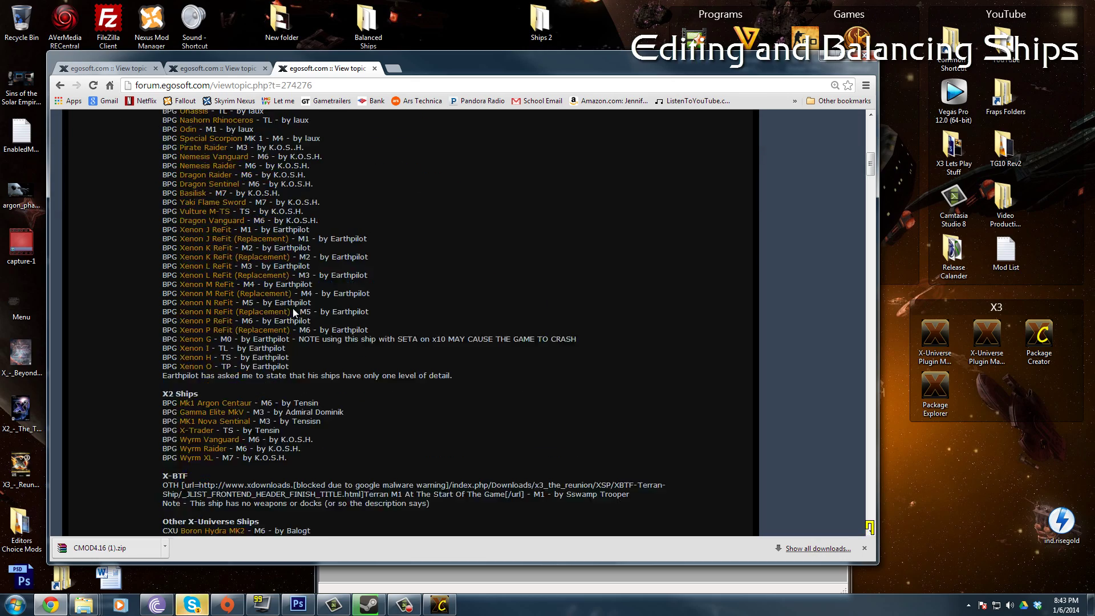
scroll(297, 303, down, 18)
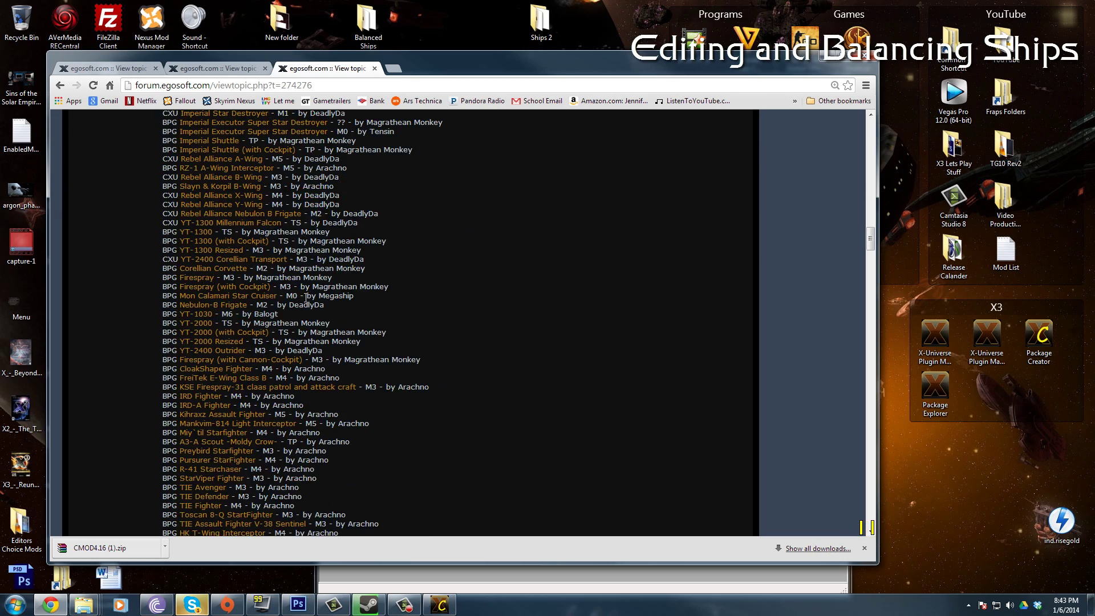
scroll(222, 260, up, 8)
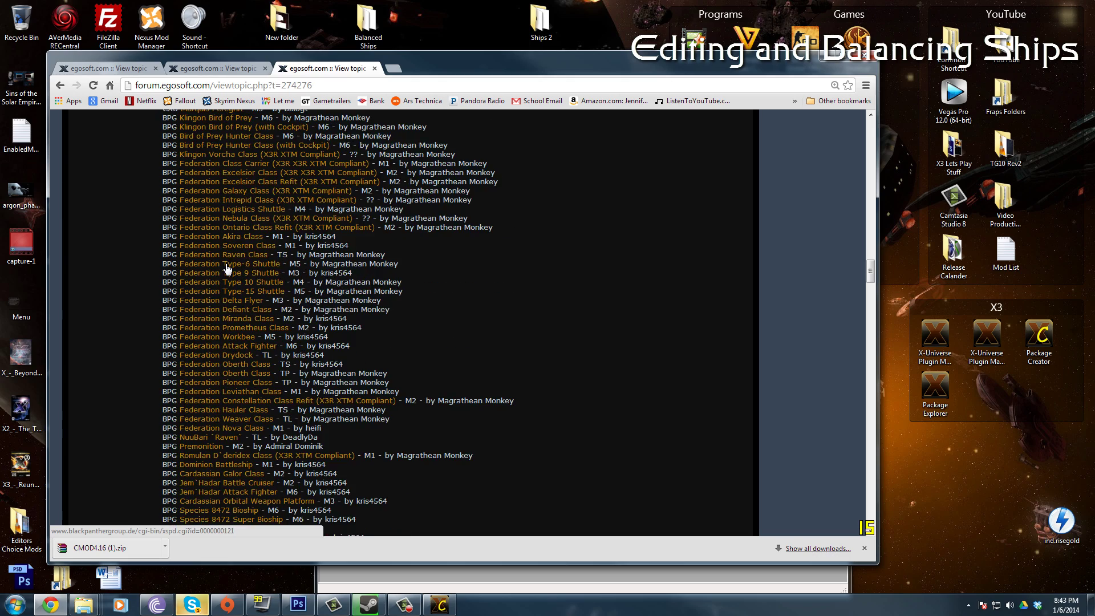
scroll(228, 268, down, 5)
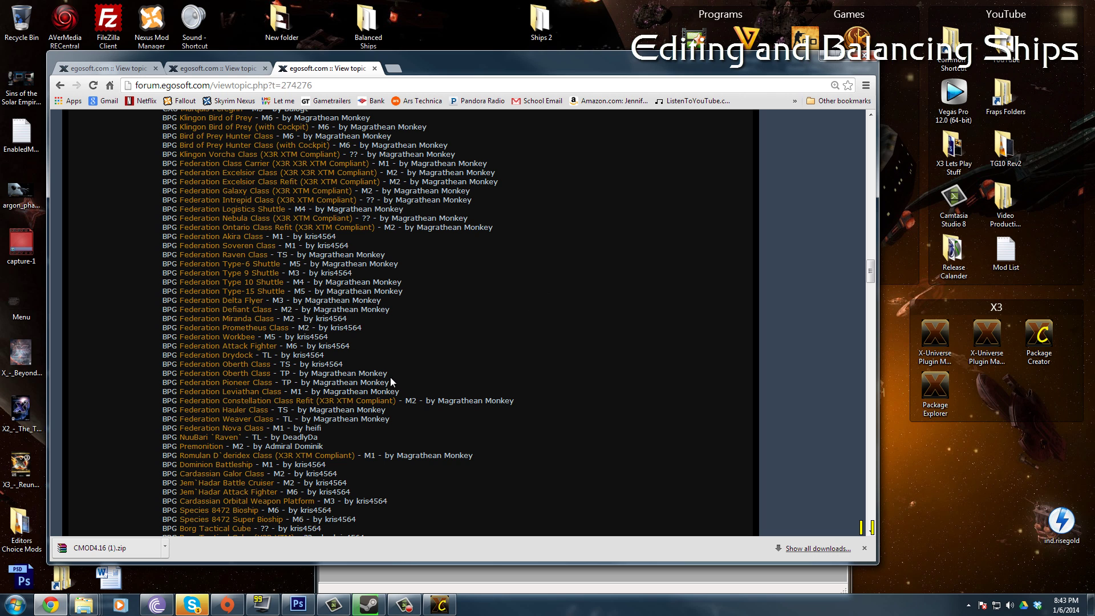
scroll(317, 393, up, 1)
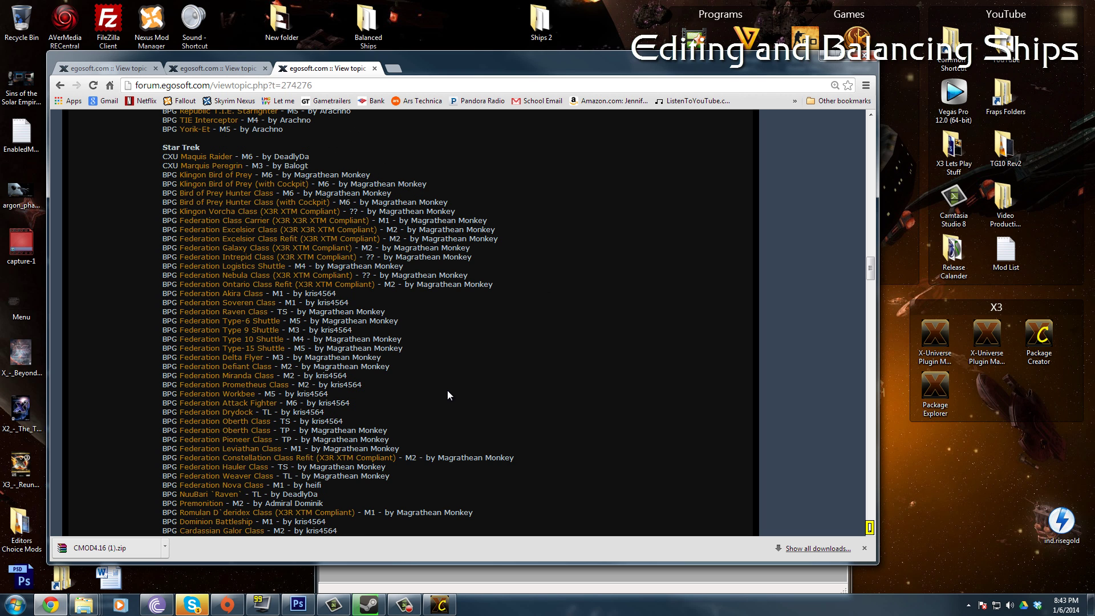
scroll(448, 394, down, 2)
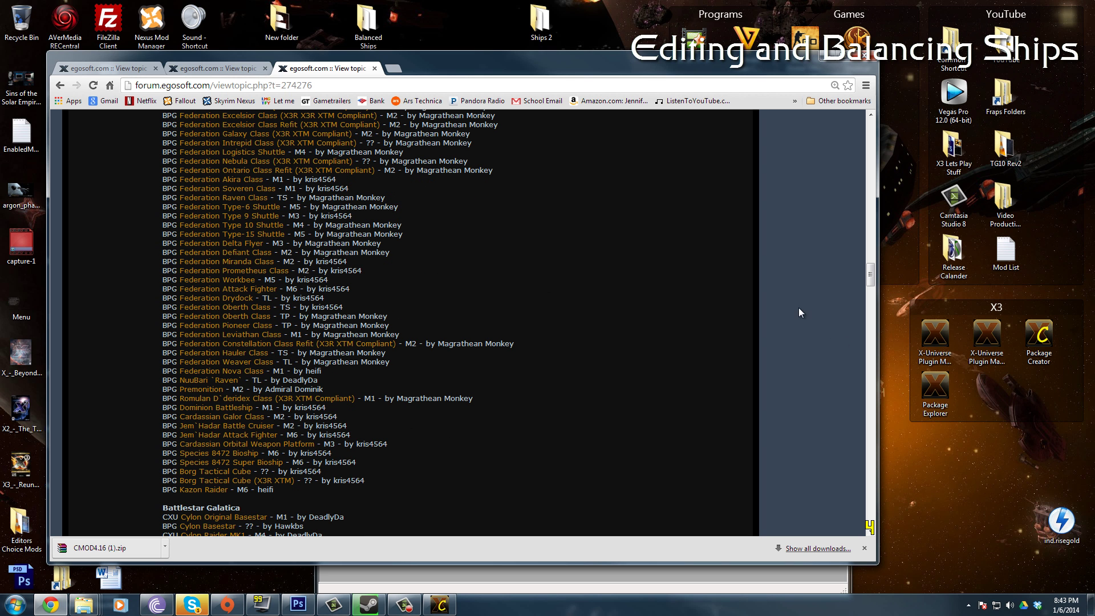
Narrow the Chrome window, shift it right, and move Package Creator to the upper left
drag(48, 247, 300, 247)
drag(758, 68, 971, 19)
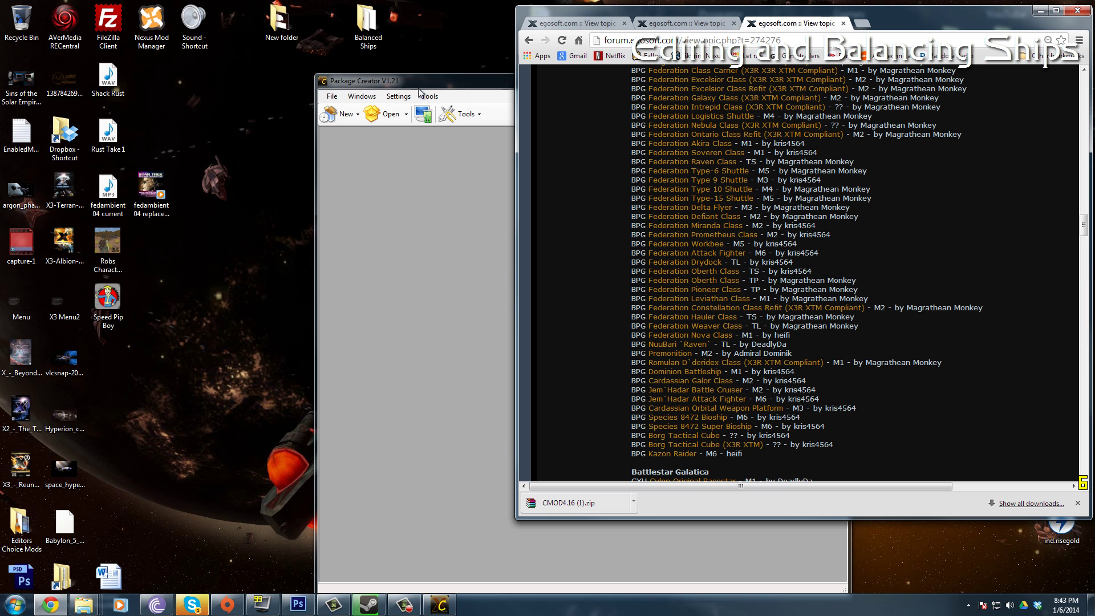
drag(476, 88, 190, 63)
click(696, 324)
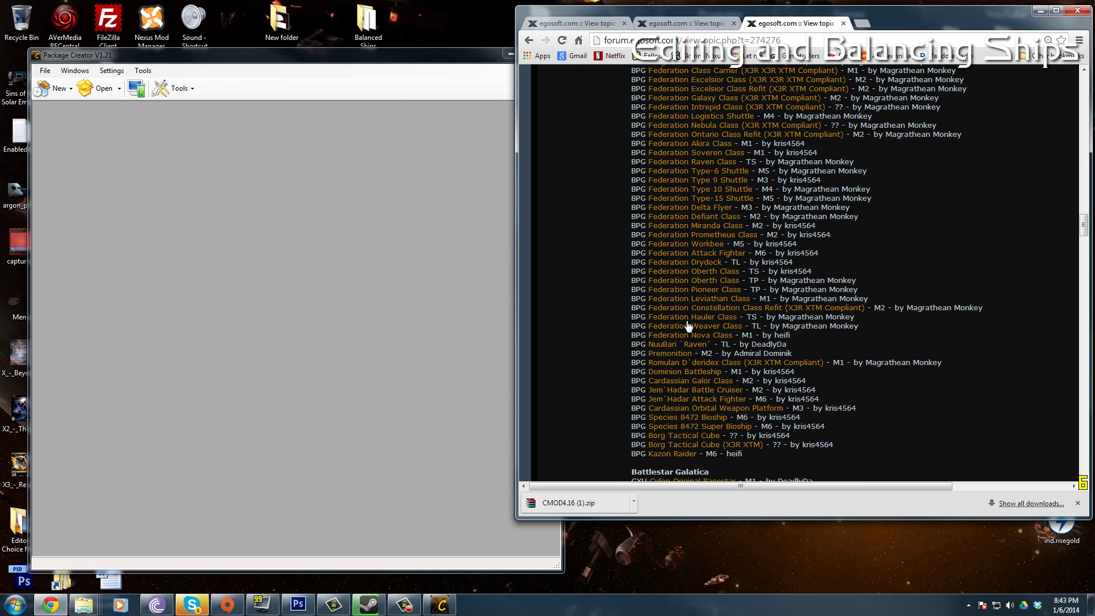
scroll(720, 211, up, 2)
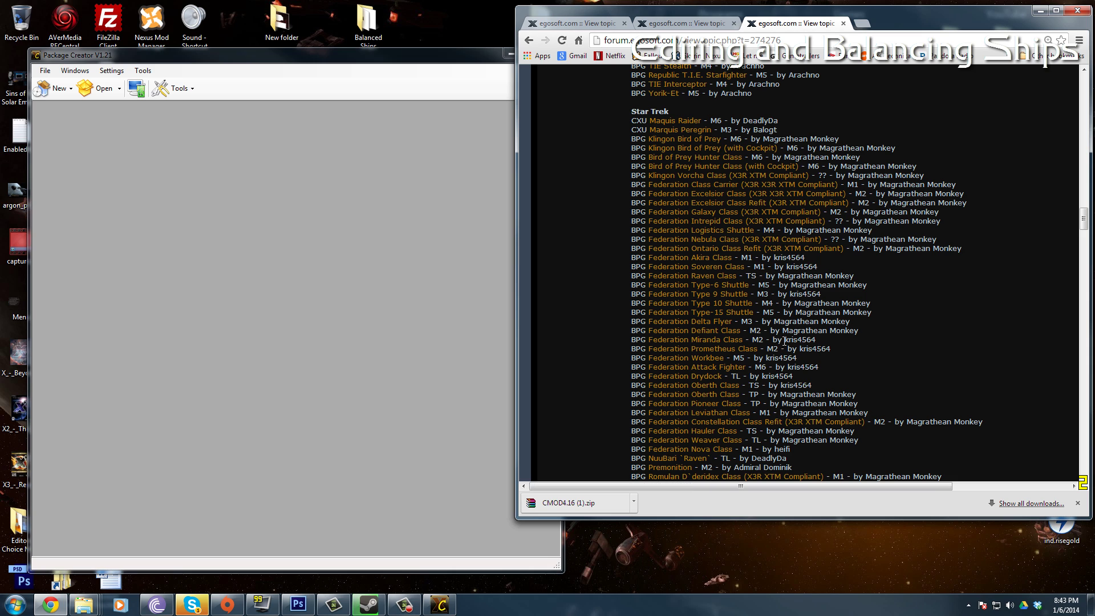
Reposition Package Creator so the forum's Star Trek ship list stays visible beside it
click(387, 169)
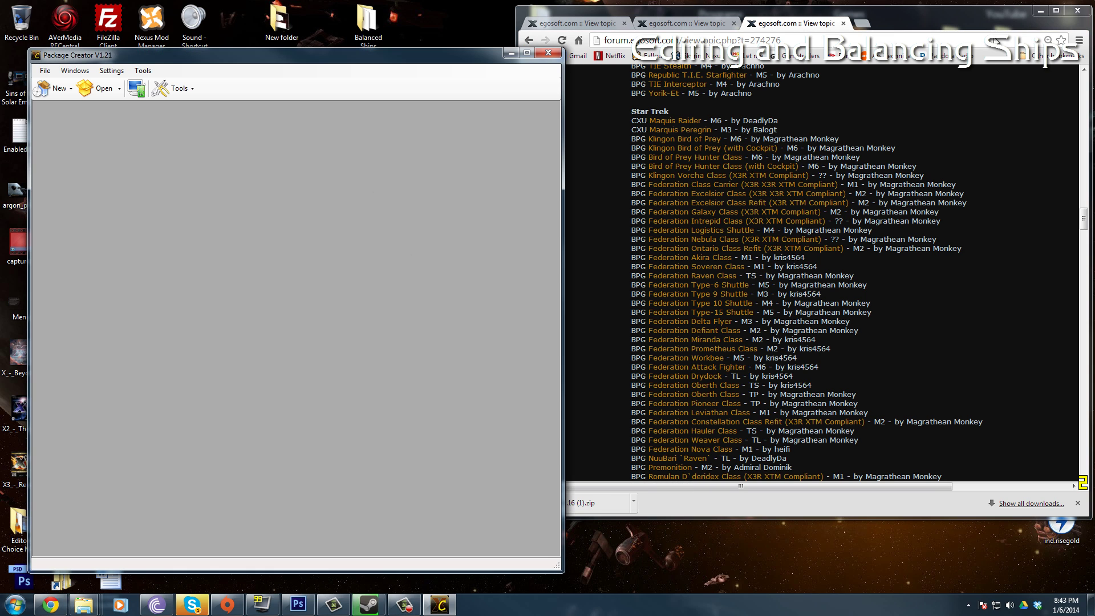
click(964, 14)
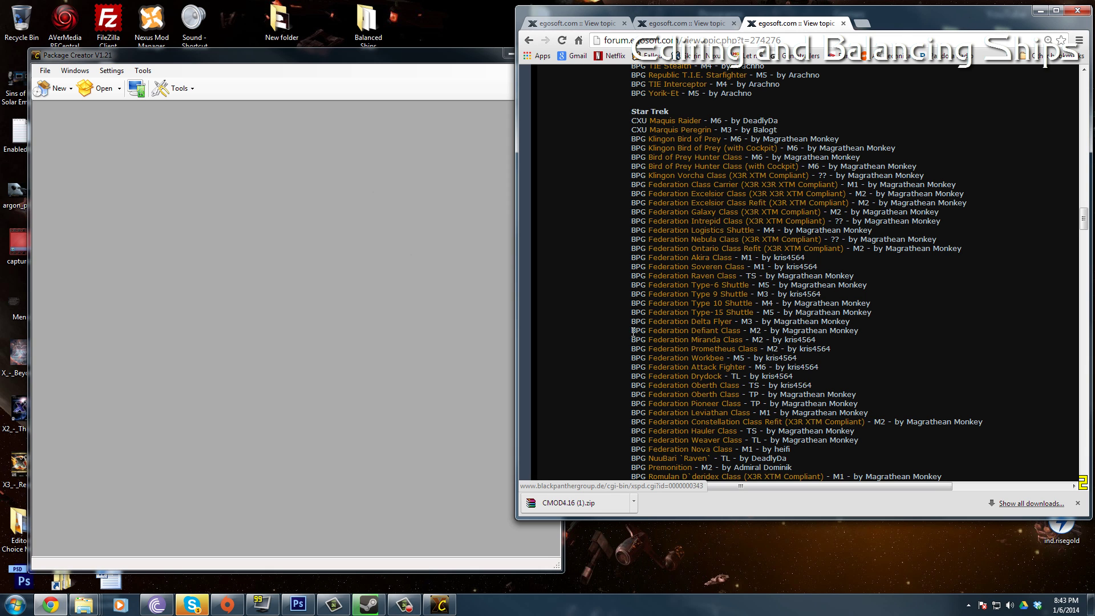
click(231, 205)
drag(309, 64, 408, 79)
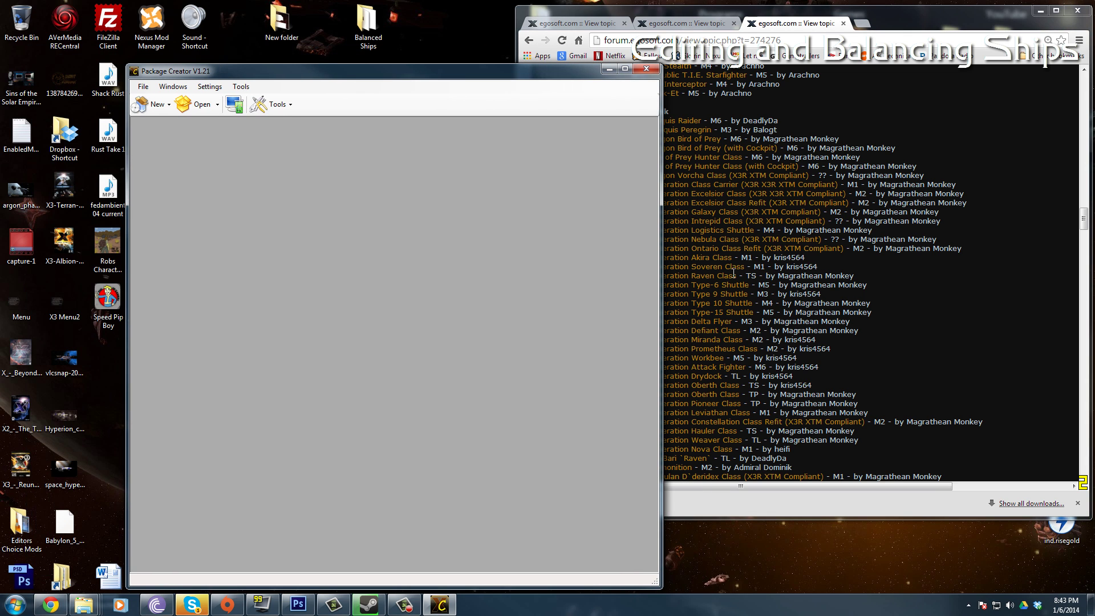
drag(551, 70, 486, 68)
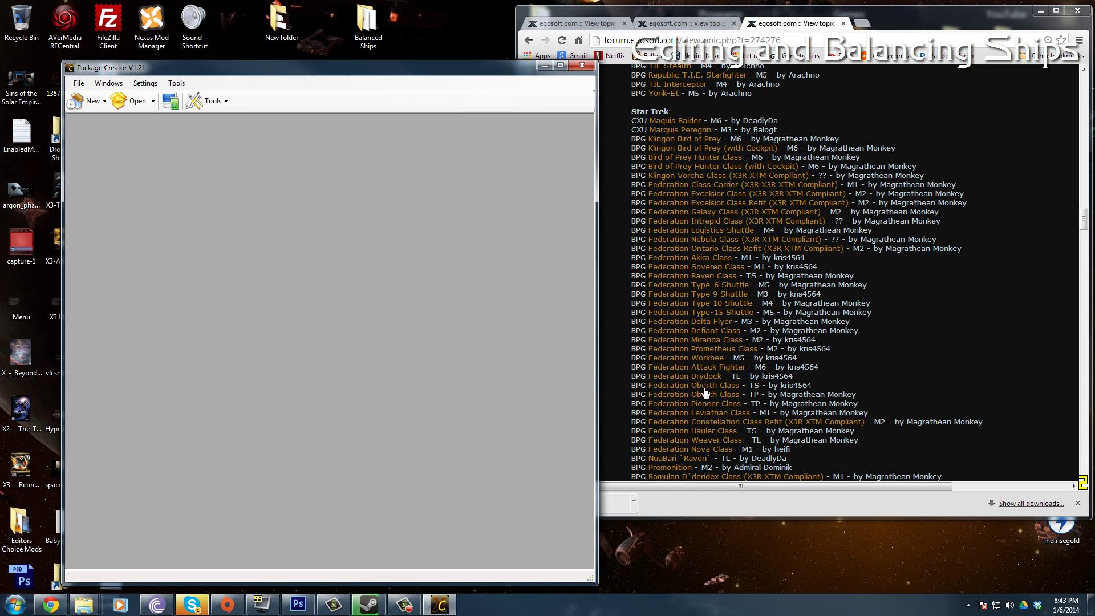
click(912, 342)
scroll(745, 314, down, 1)
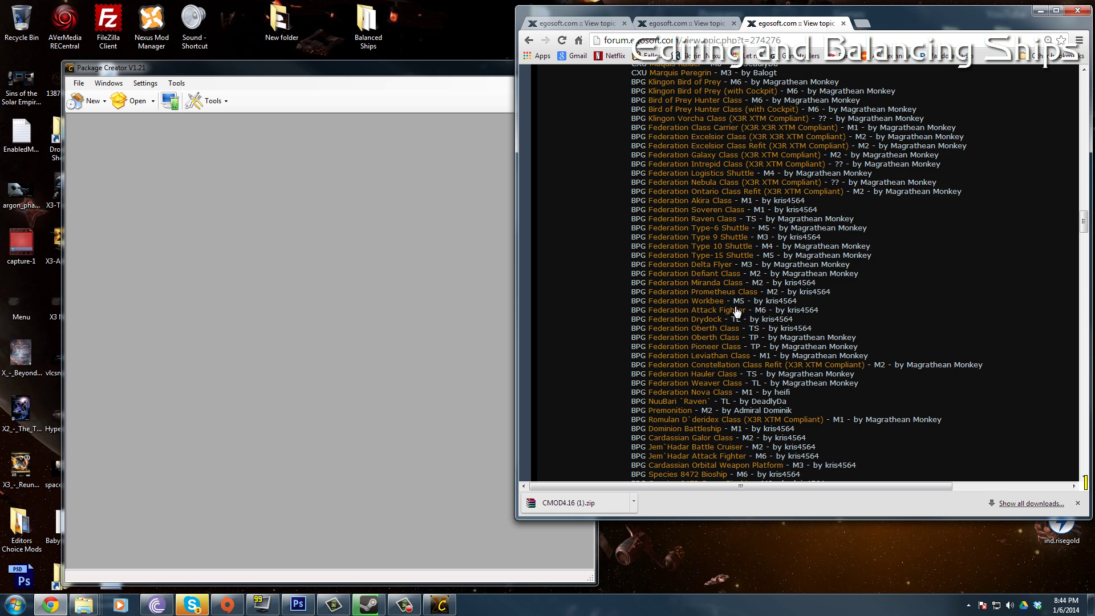
Download the Federation Defiant Class package and load it into Package Creator
click(711, 272)
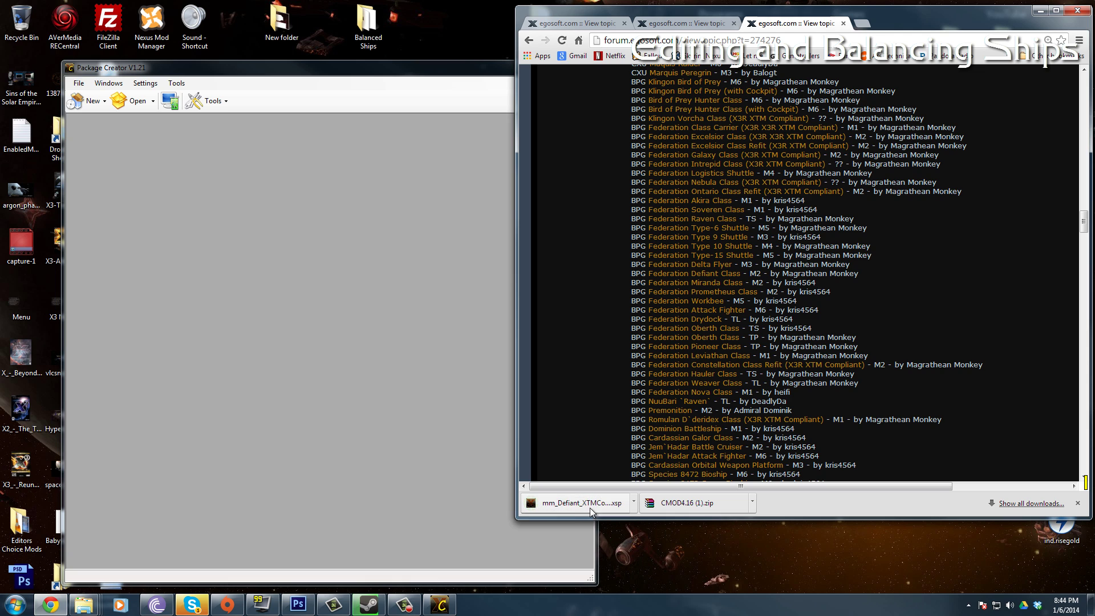
drag(594, 507, 261, 223)
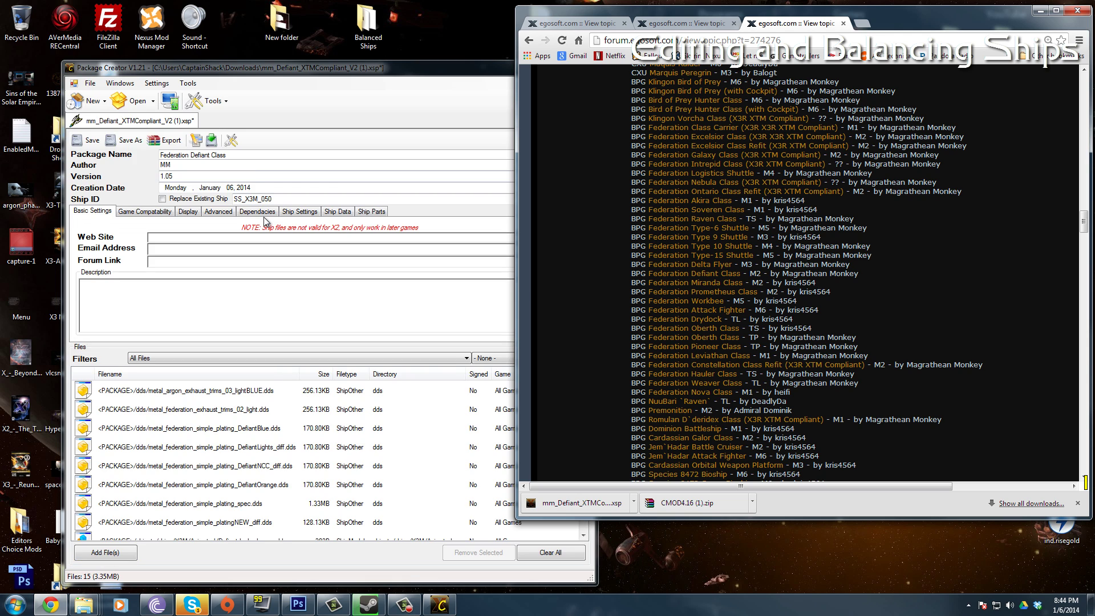
click(86, 69)
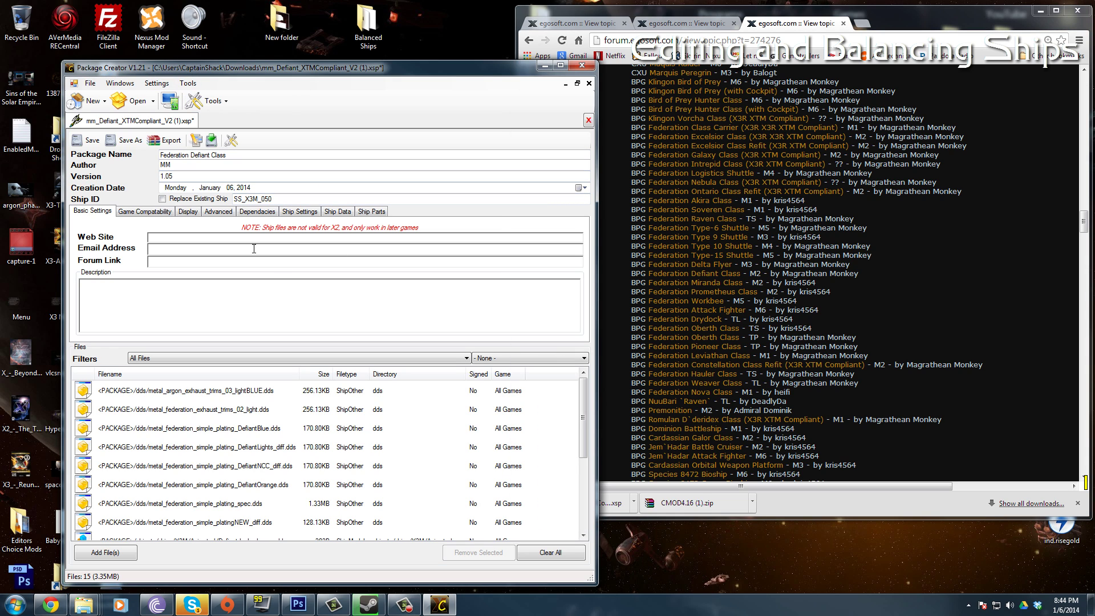
click(138, 217)
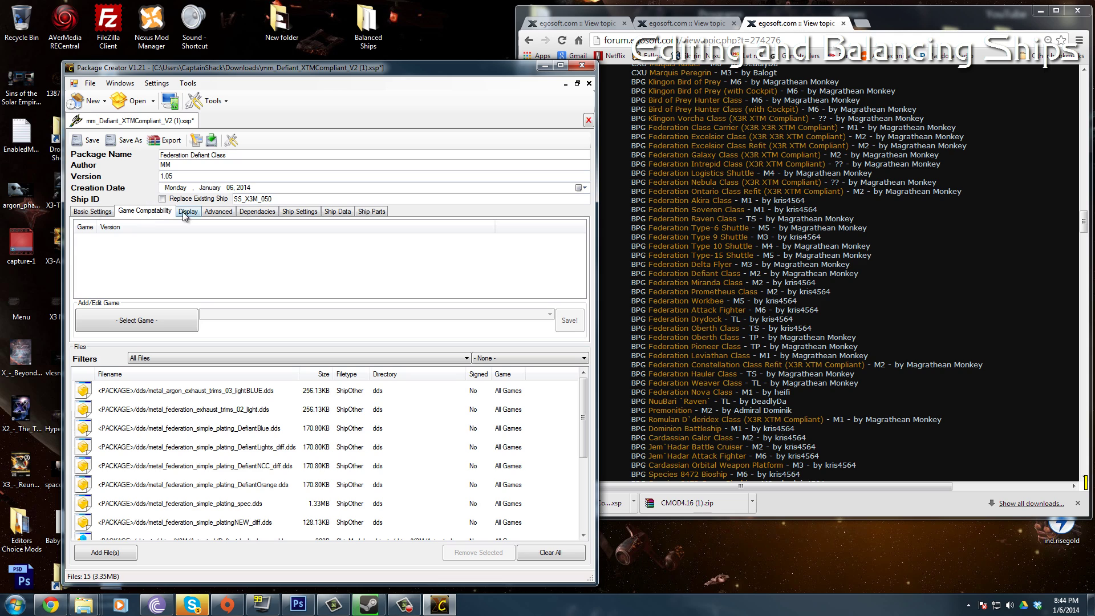
click(80, 212)
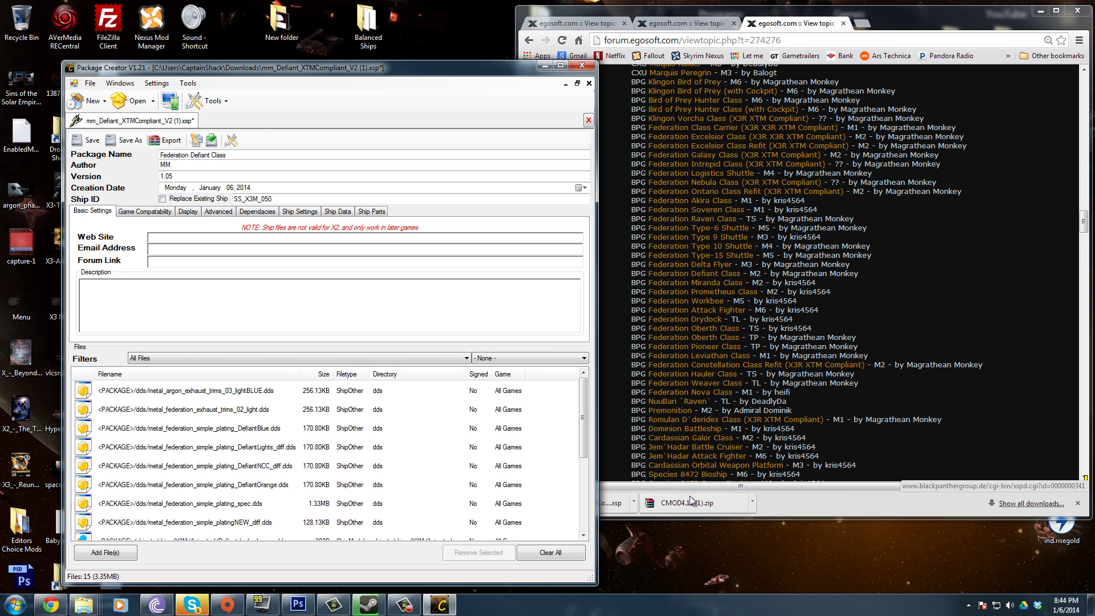
Download the Federation Nova Class package and load NovaClass.xsp into Package Creator
click(838, 508)
click(702, 393)
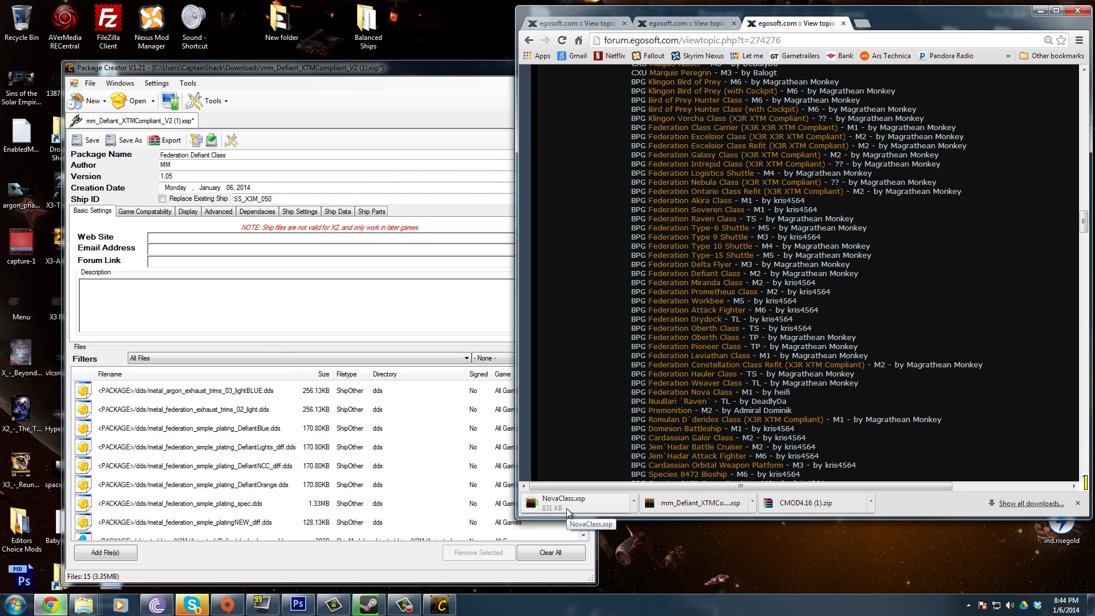
drag(567, 513, 293, 122)
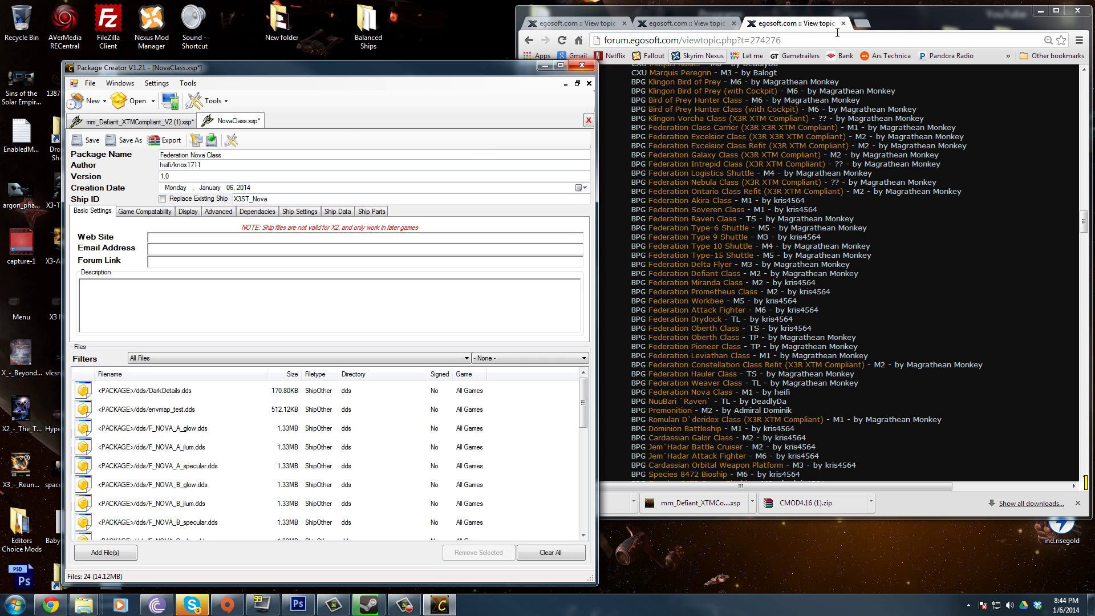
click(862, 24)
Search 'X3AP Ships' and open Roguey's X3AP Ships page beside Package Creator
click(722, 235)
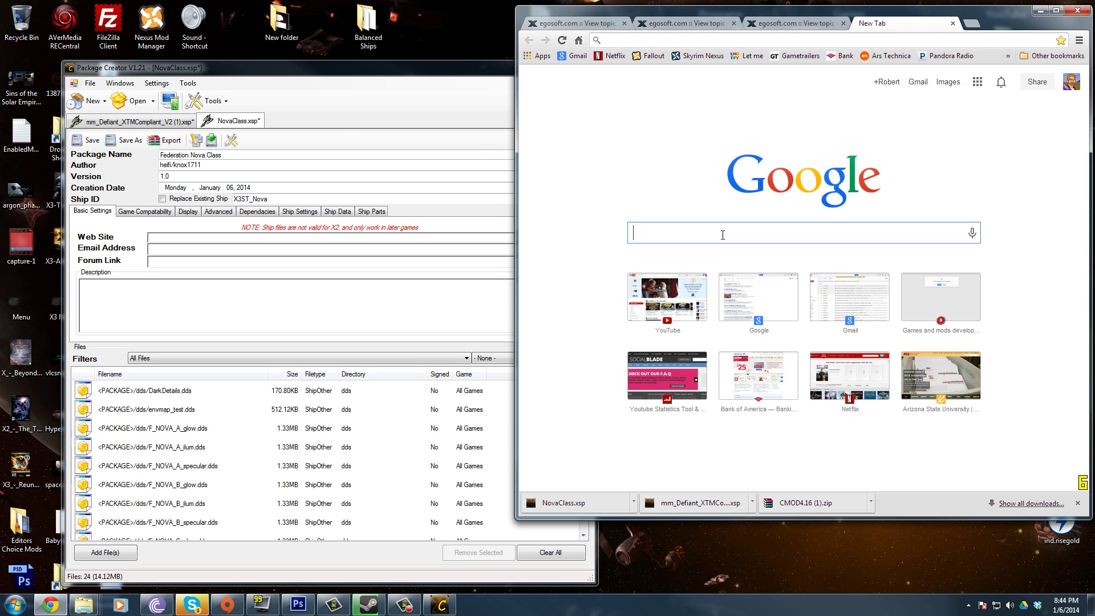
text(X3AP)
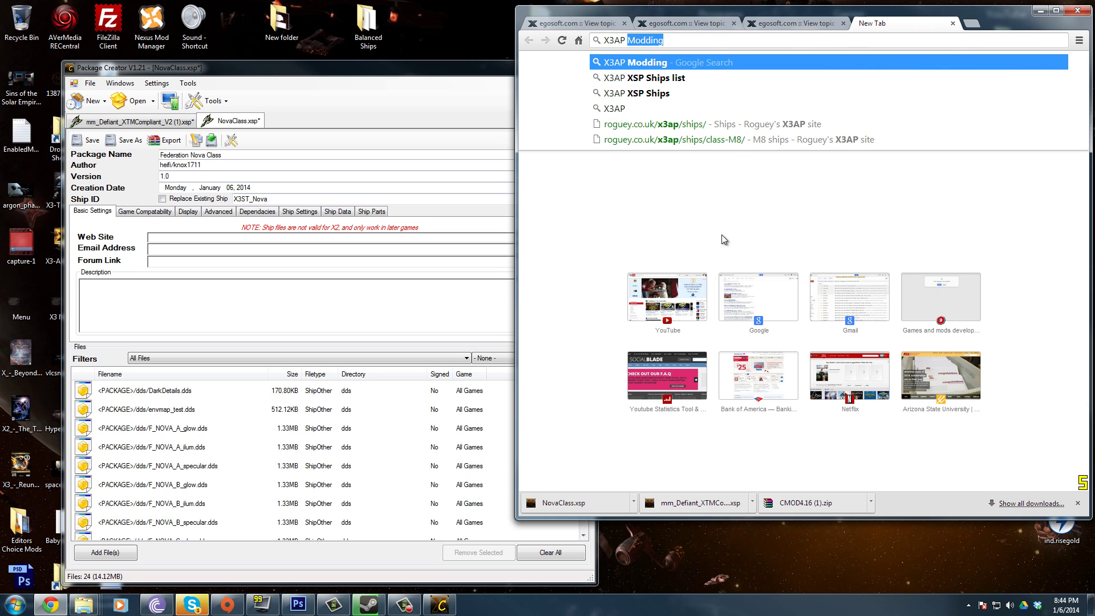
key(BackSpace)
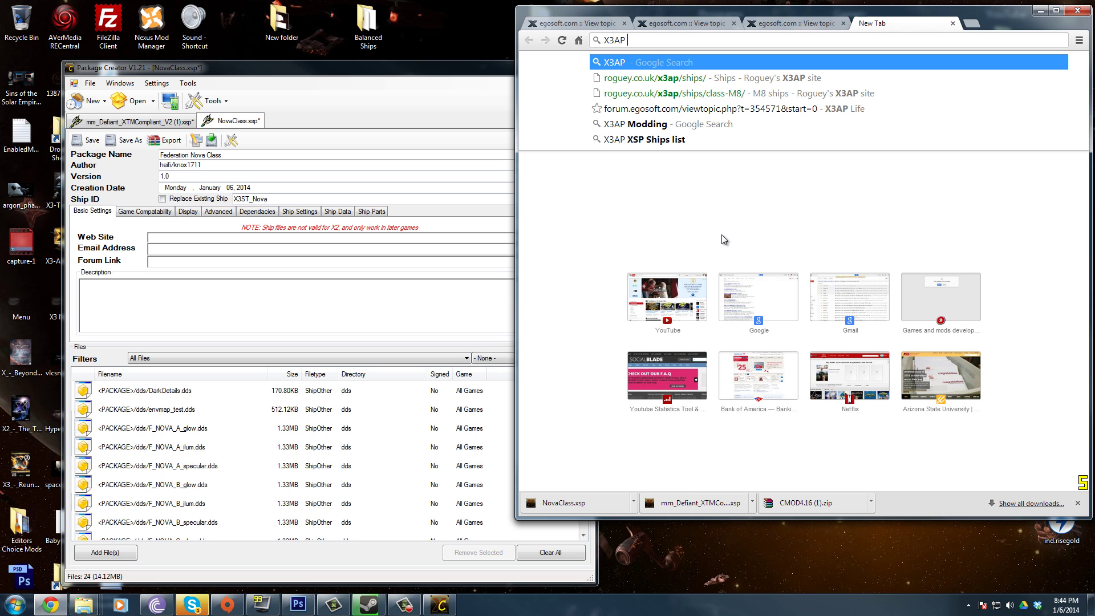
text(Ships)
key(Return)
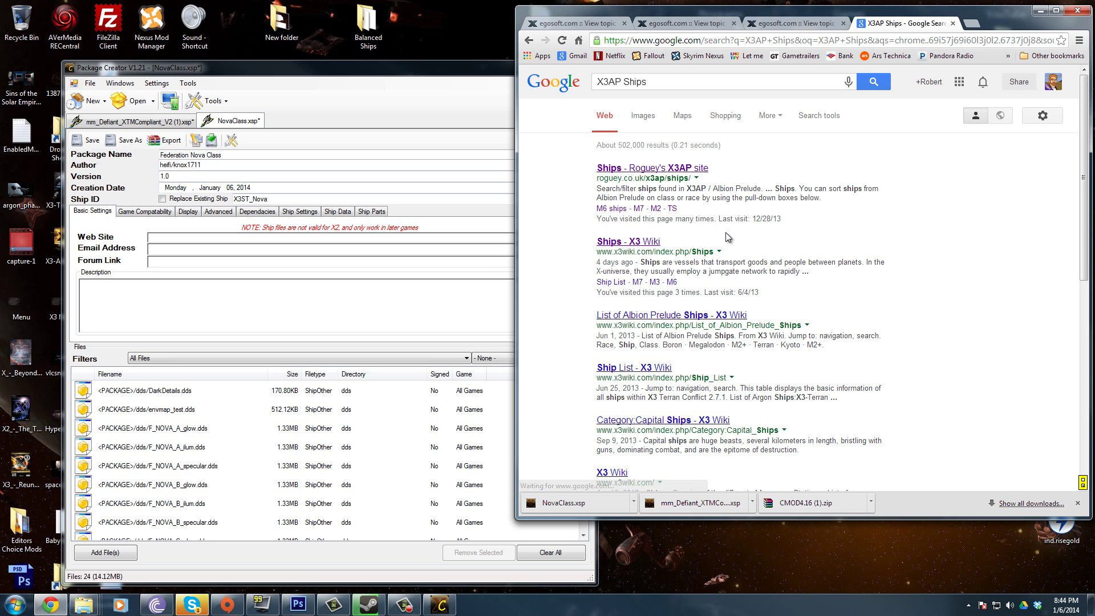
click(664, 171)
scroll(871, 239, down, 3)
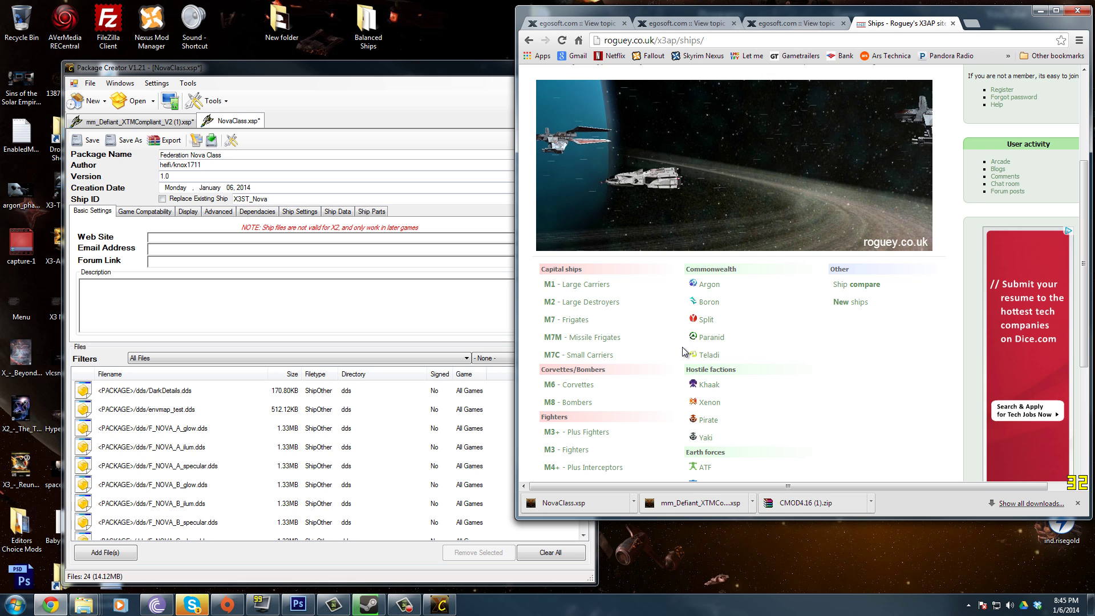
mouse_move(415, 71)
mouse_down()
mouse_move(393, 51)
mouse_move(401, 61)
mouse_up()
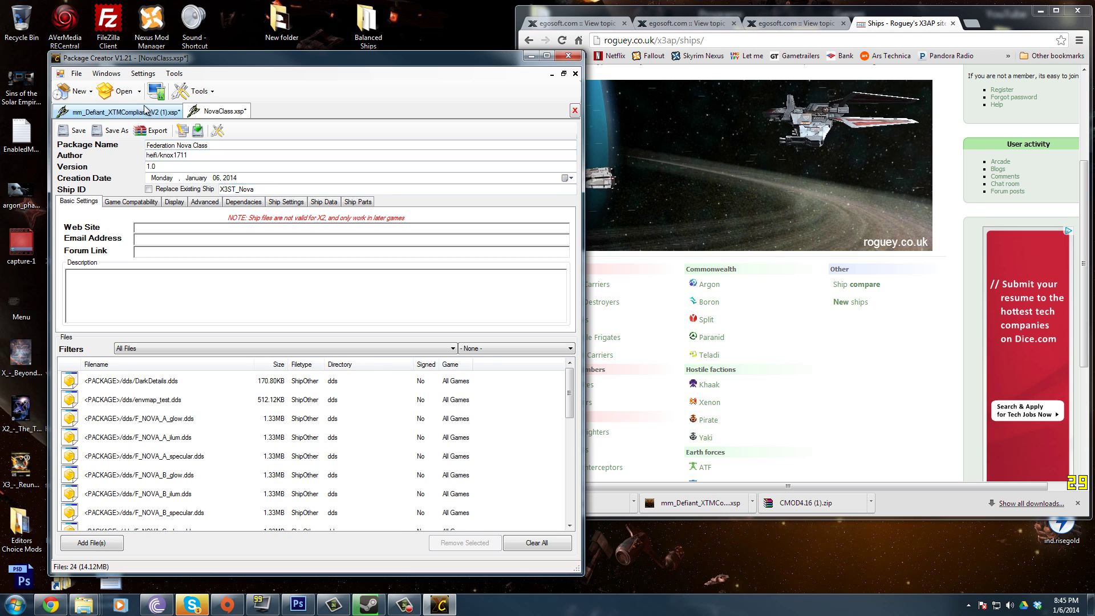
Switch to the mm_Defiant package and step through its settings tabs to Ship Settings
click(142, 111)
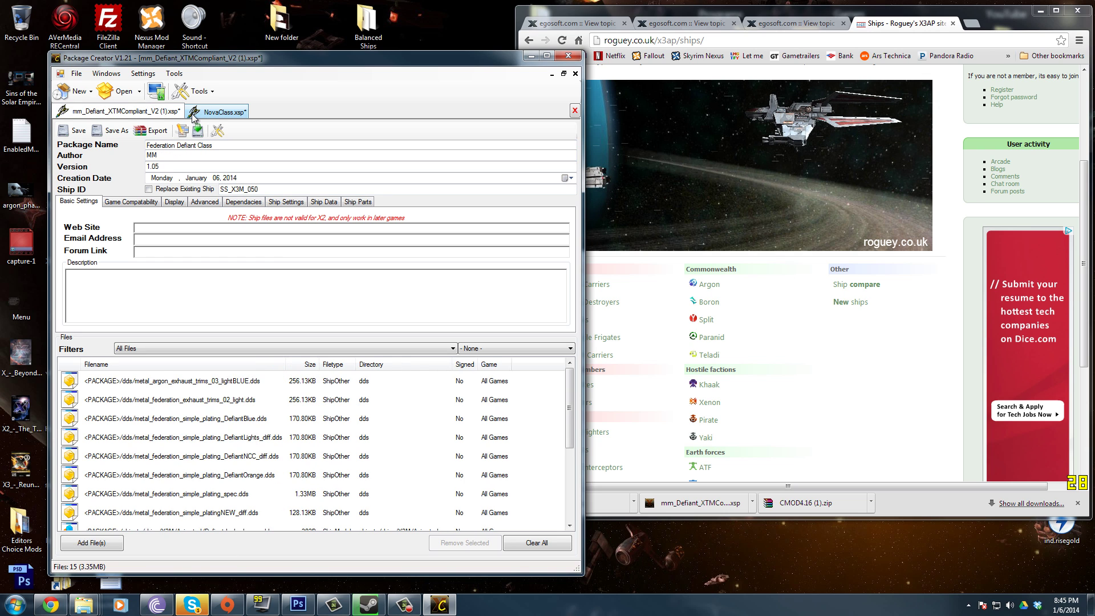
click(160, 203)
click(174, 202)
click(204, 202)
click(239, 203)
click(288, 202)
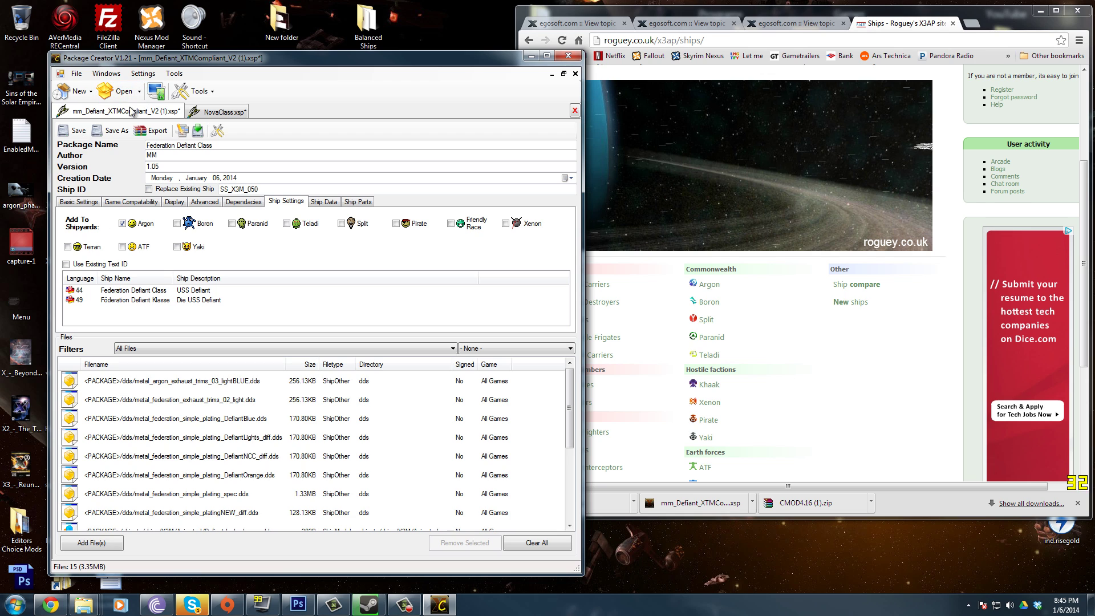
Leave only the Argon shipyard ticked, then show the Ship Data tab
click(176, 224)
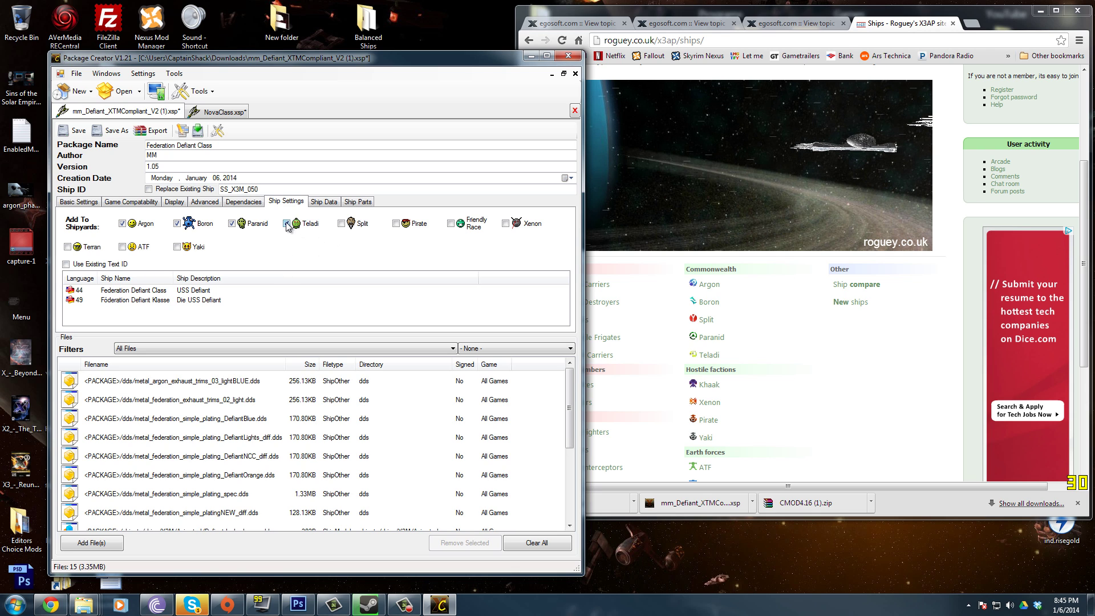
click(231, 223)
click(176, 224)
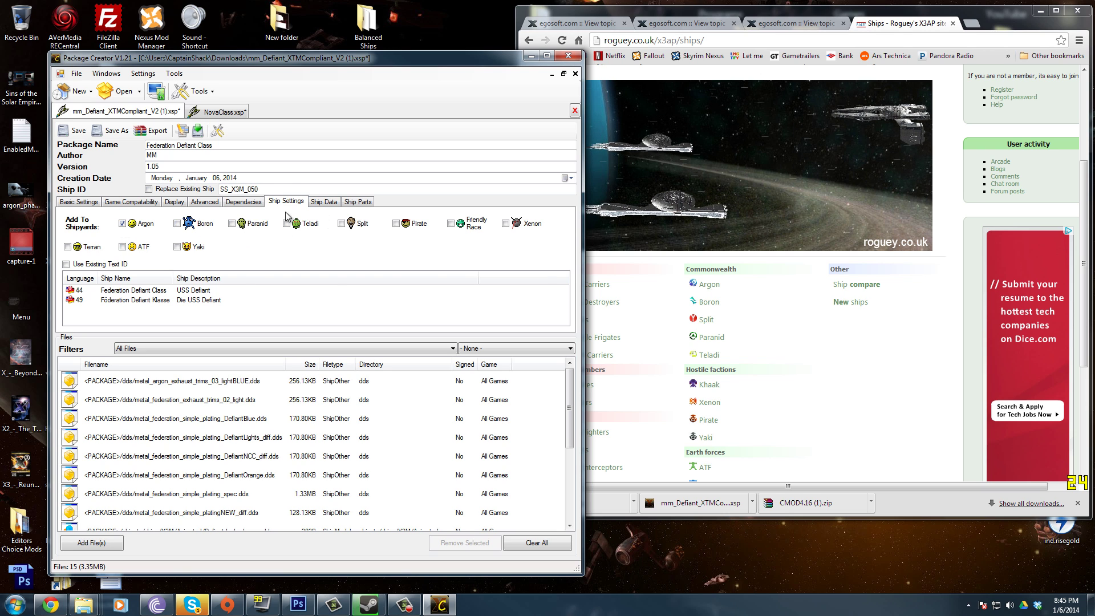
click(315, 203)
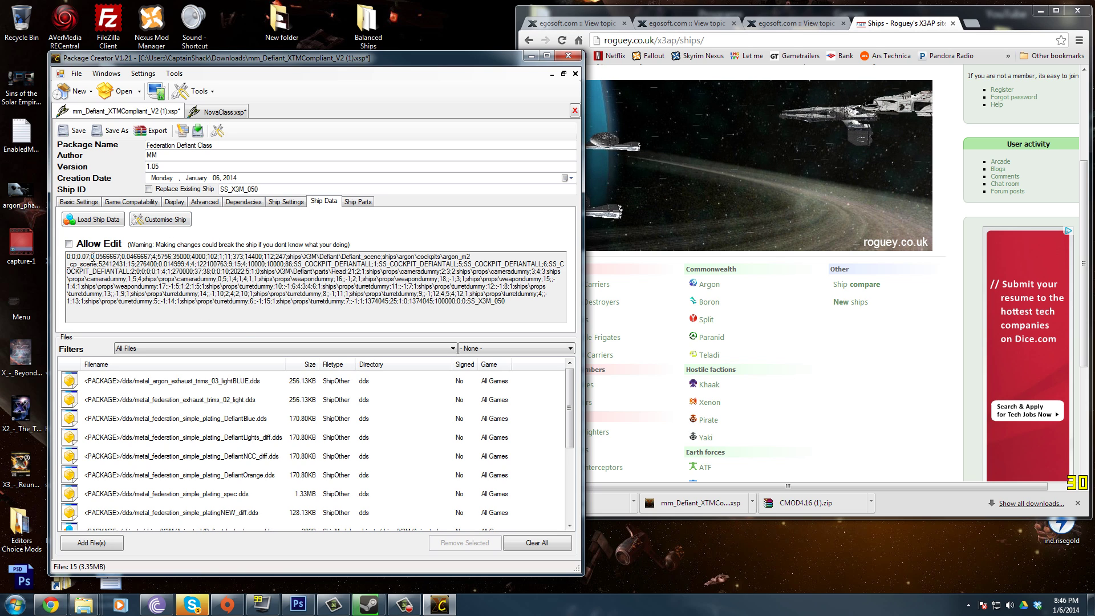
Open the Customise Ship dialog for the Defiant and move it further right
drag(67, 256, 545, 303)
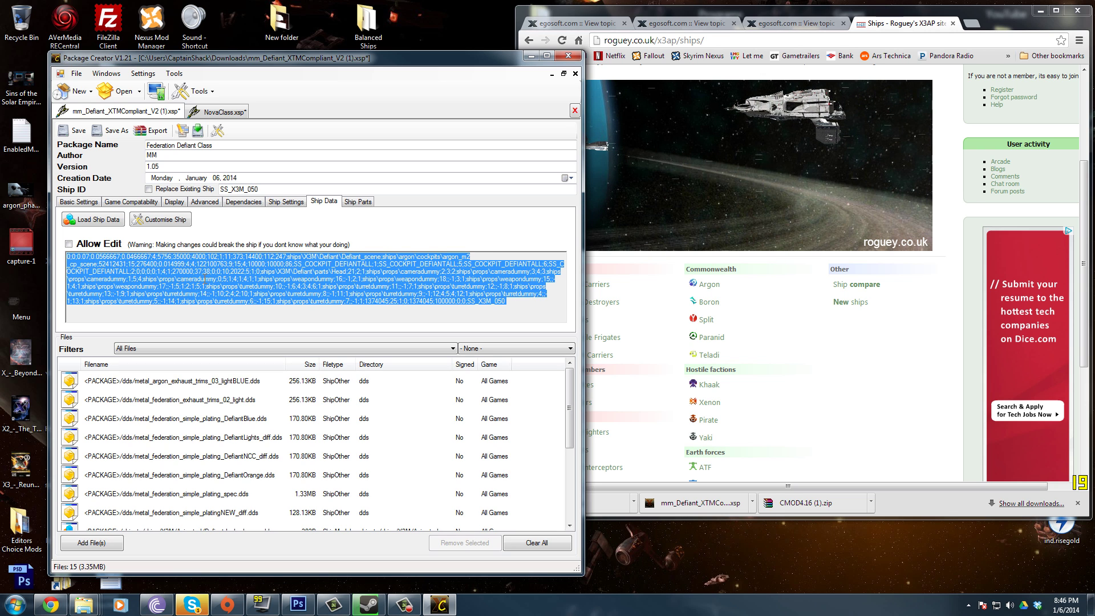
click(166, 220)
drag(348, 138, 446, 139)
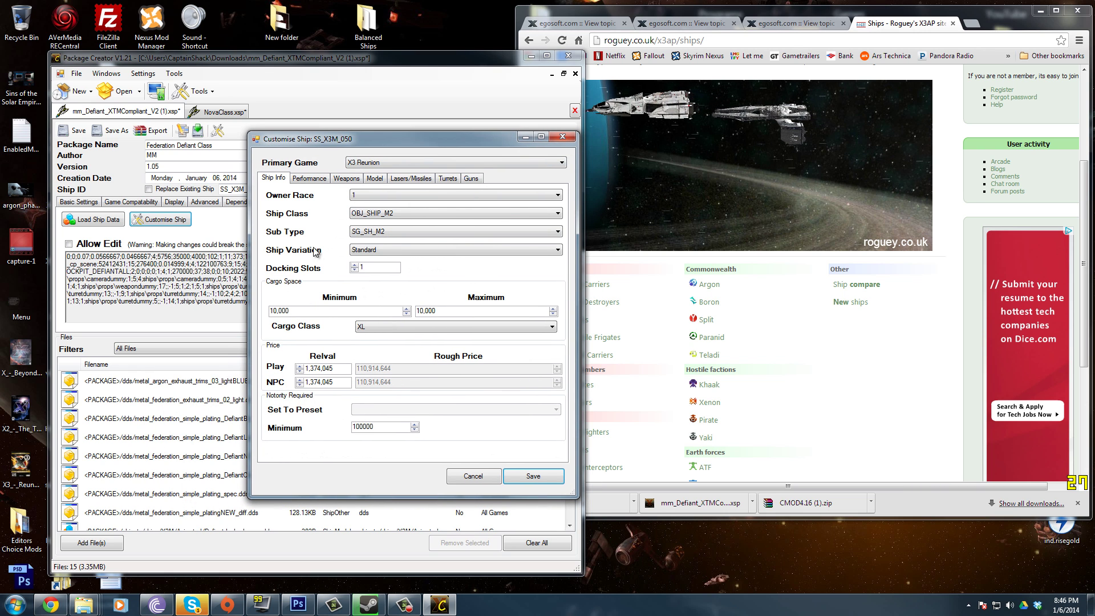
Set Primary Game to X3 Albion Prelude, leaving the owner race unchanged
click(381, 165)
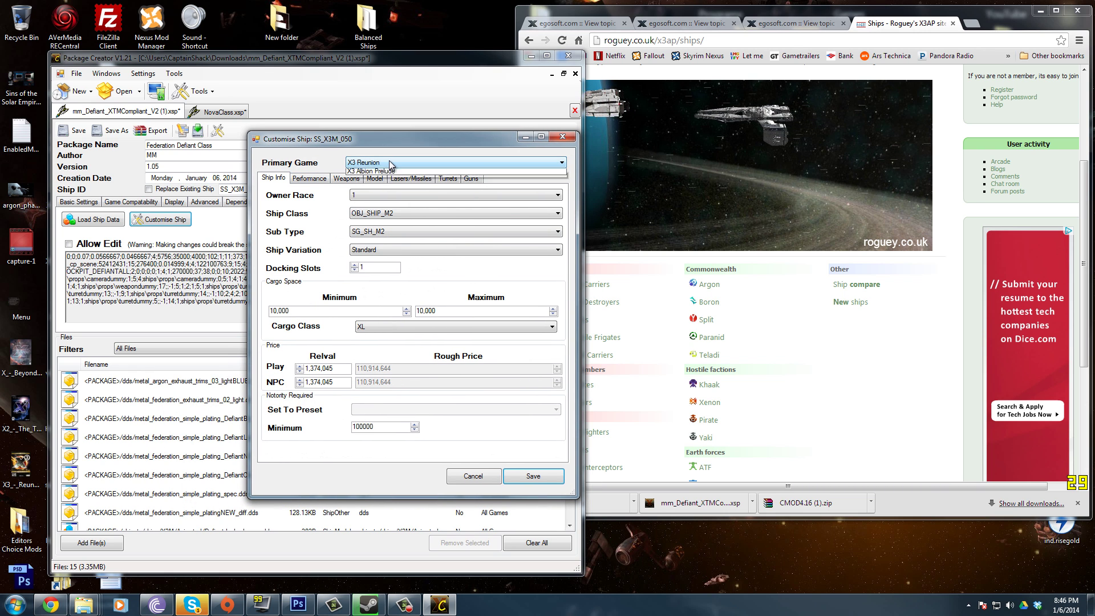
click(409, 180)
click(400, 165)
click(400, 167)
click(401, 165)
click(402, 183)
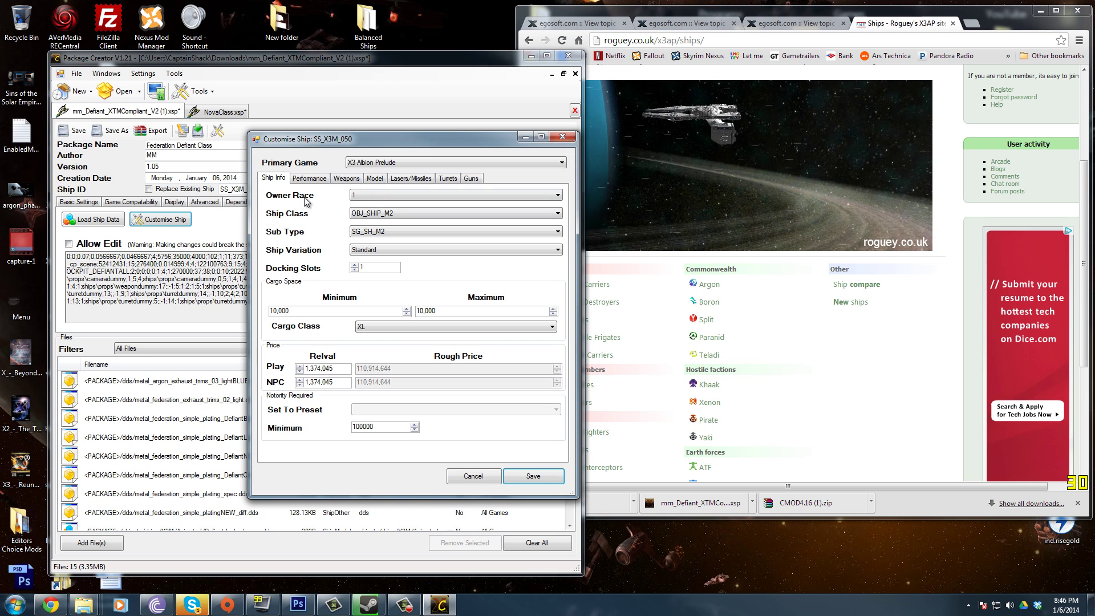
click(369, 194)
click(368, 194)
click(280, 179)
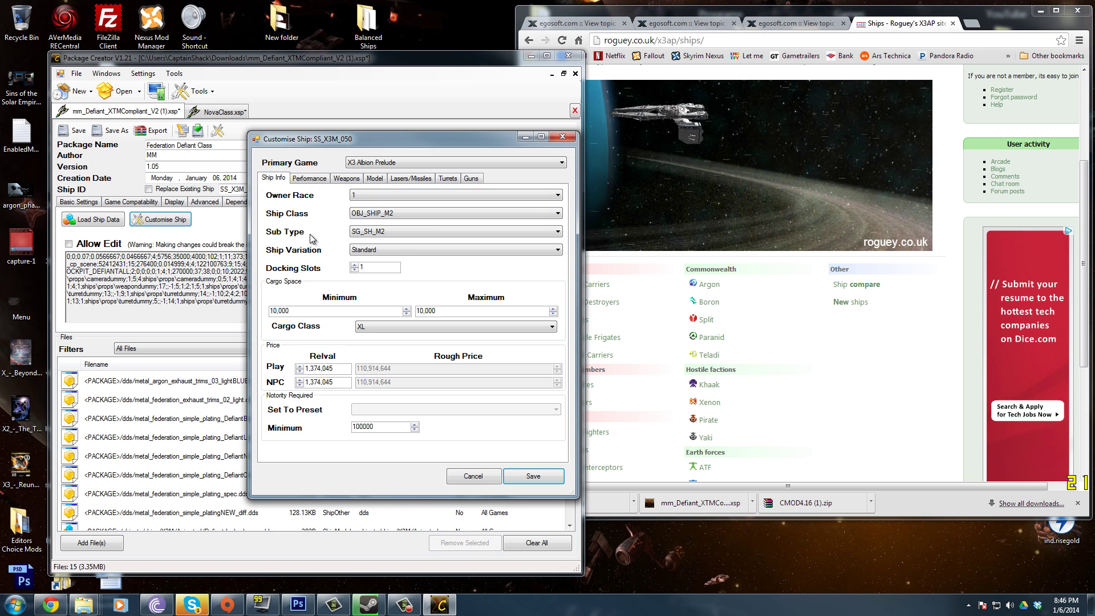
click(409, 215)
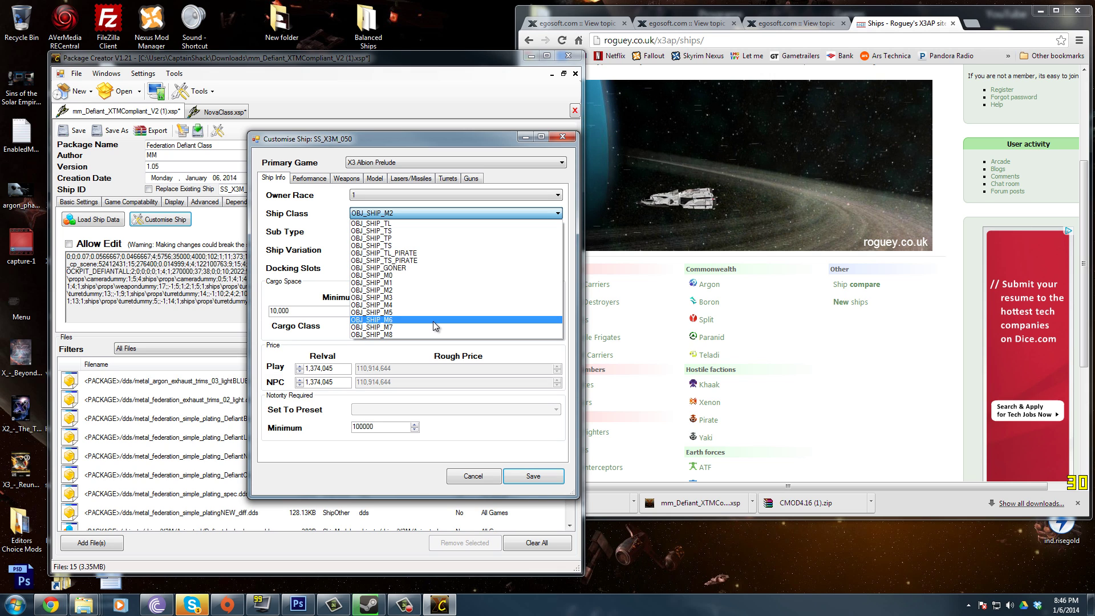
click(574, 282)
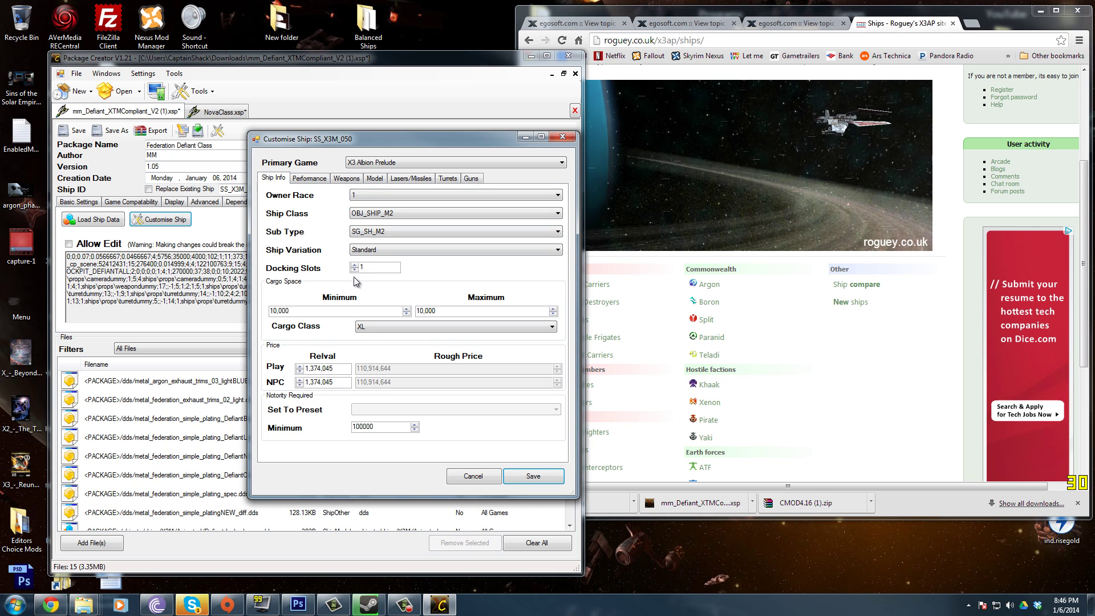
key(shift+Home)
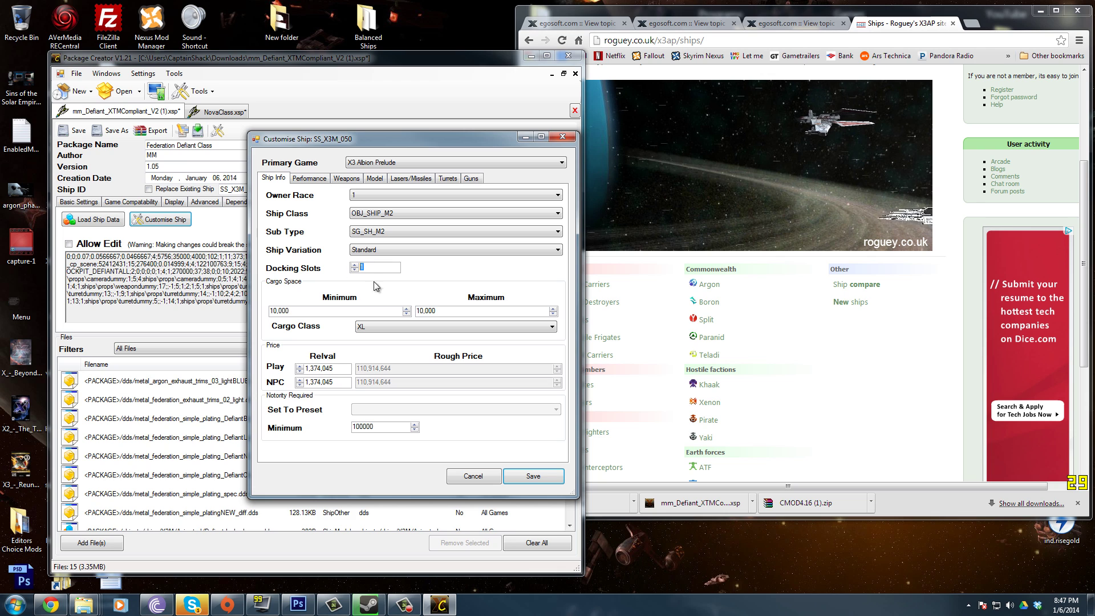
click(372, 215)
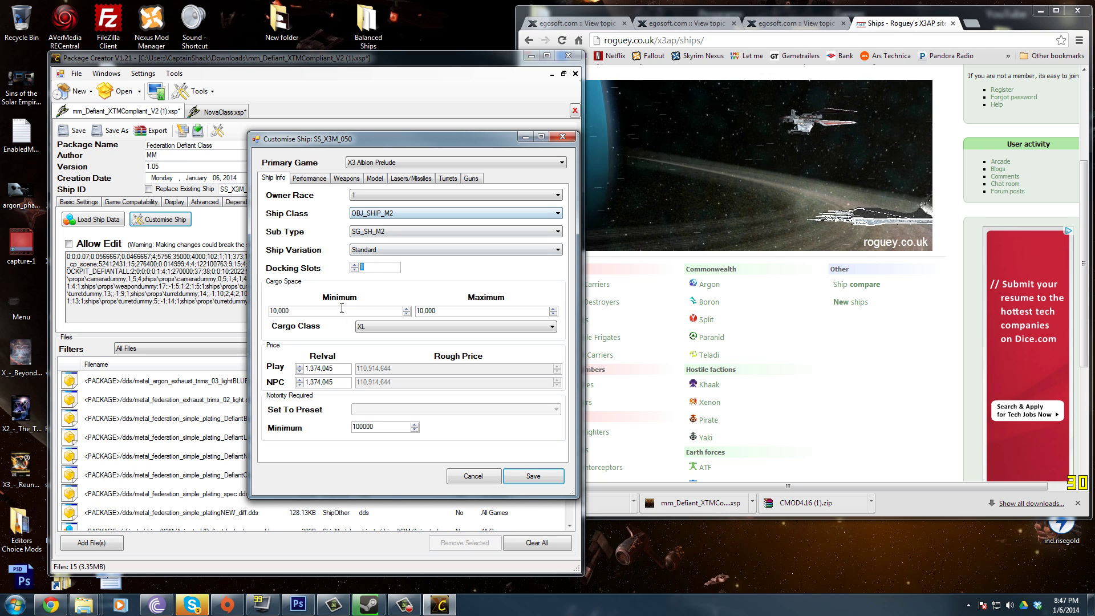
click(443, 311)
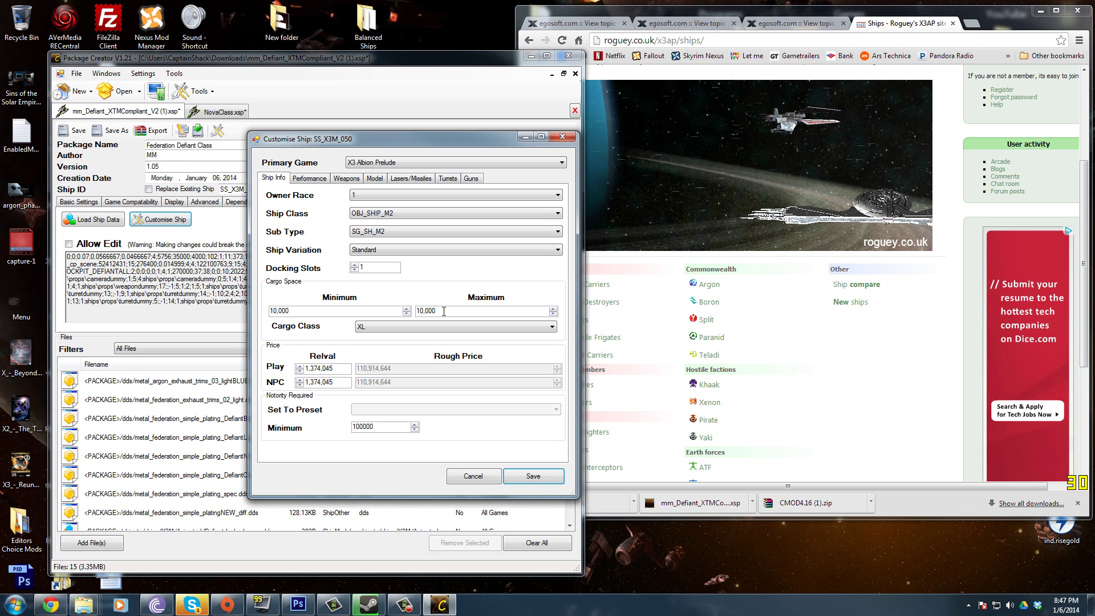
click(389, 327)
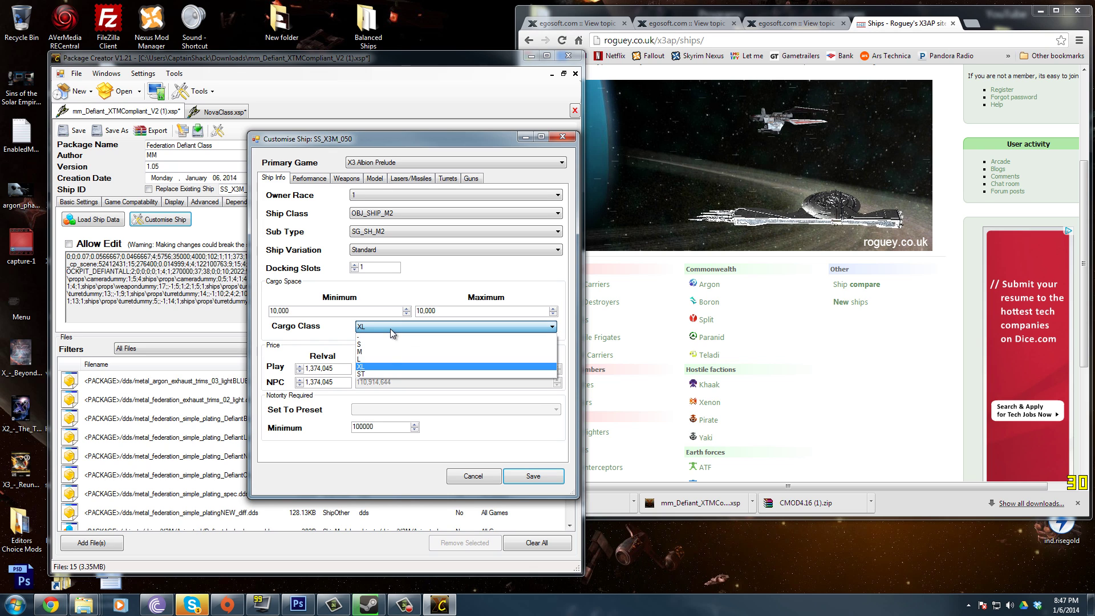
Keep cargo class XL and review the Play Relval and NPC Relval values
click(402, 367)
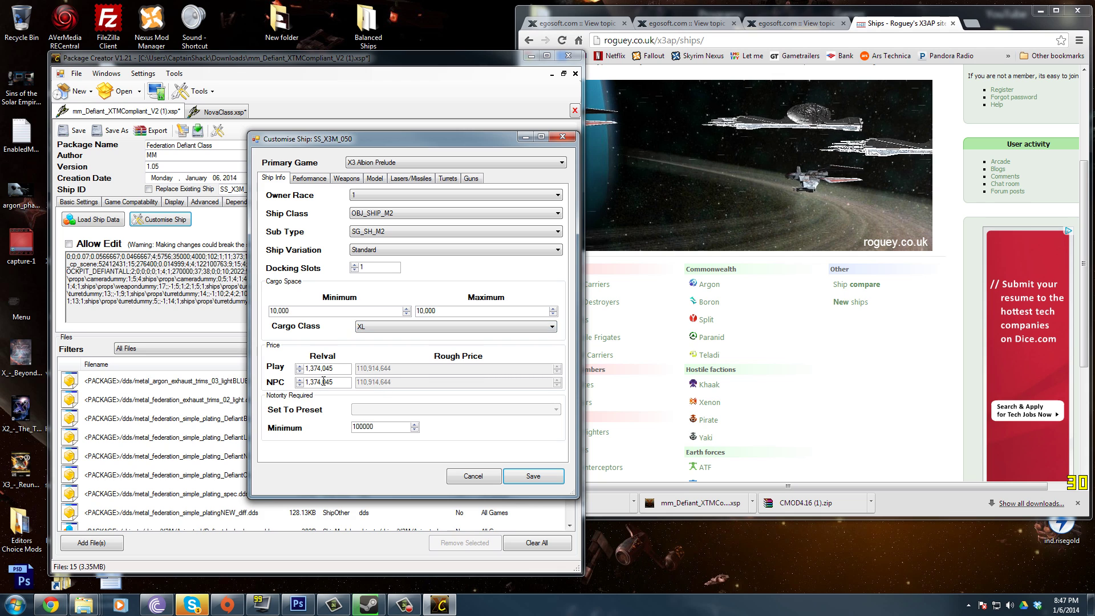
double_click(345, 369)
click(340, 370)
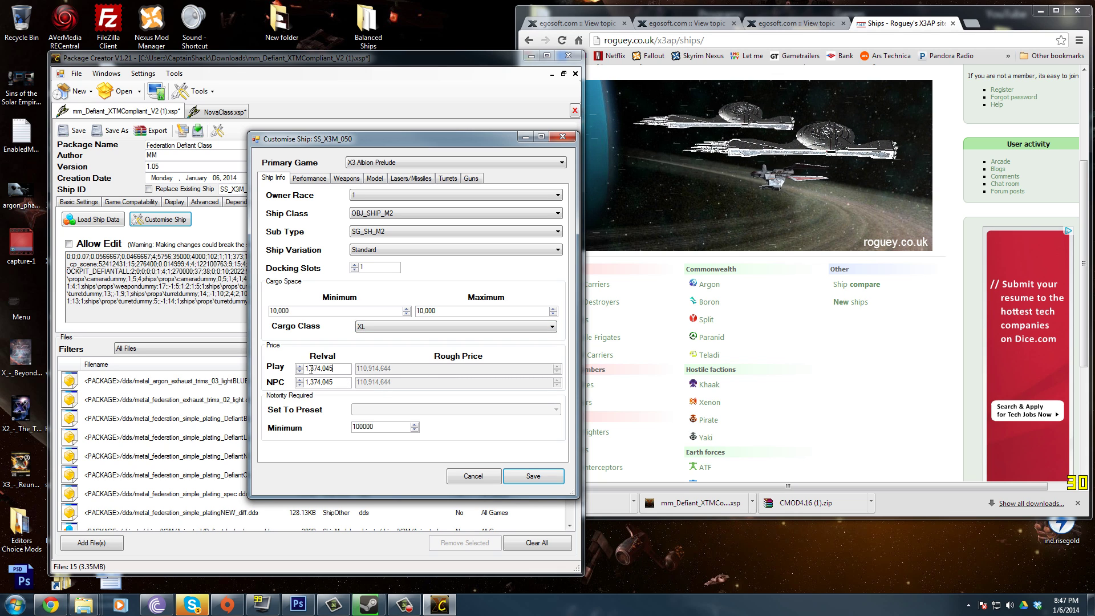
drag(306, 369, 342, 369)
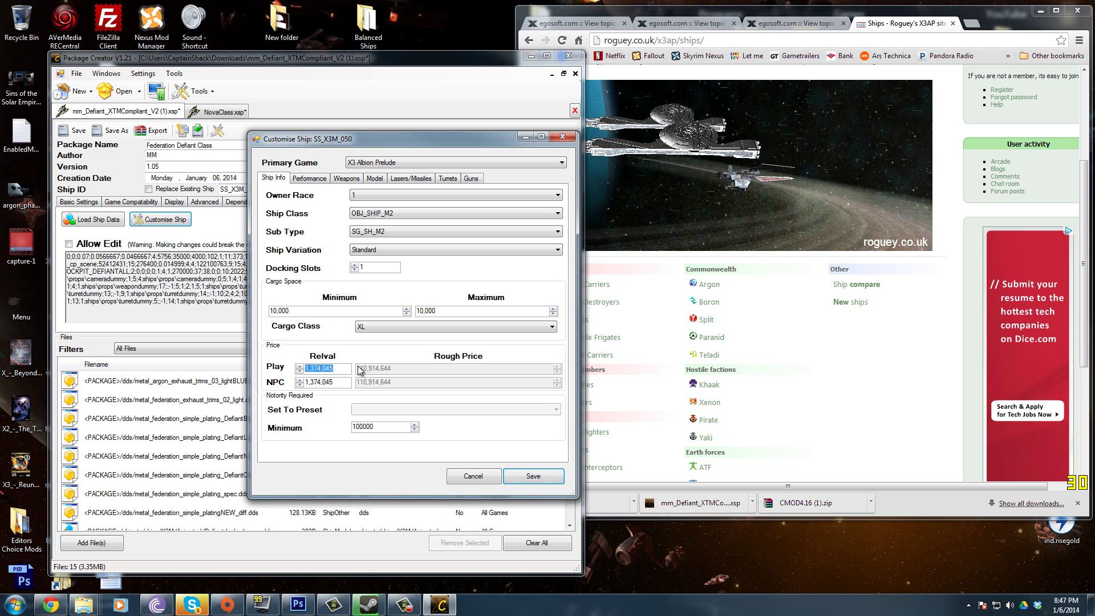
click(323, 372)
drag(336, 369, 312, 370)
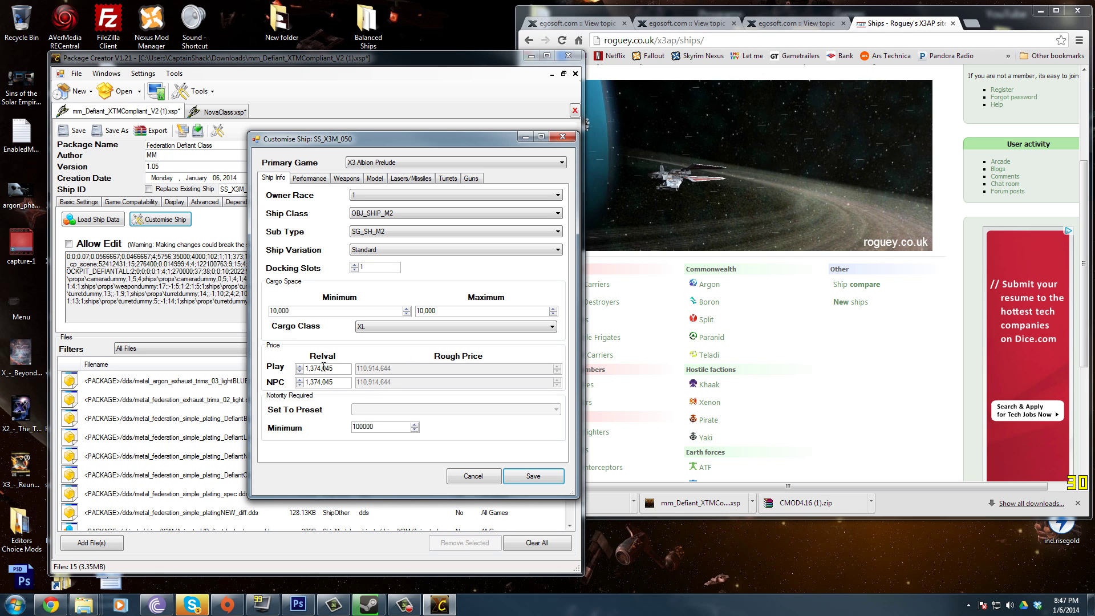
click(349, 382)
drag(349, 382, 301, 382)
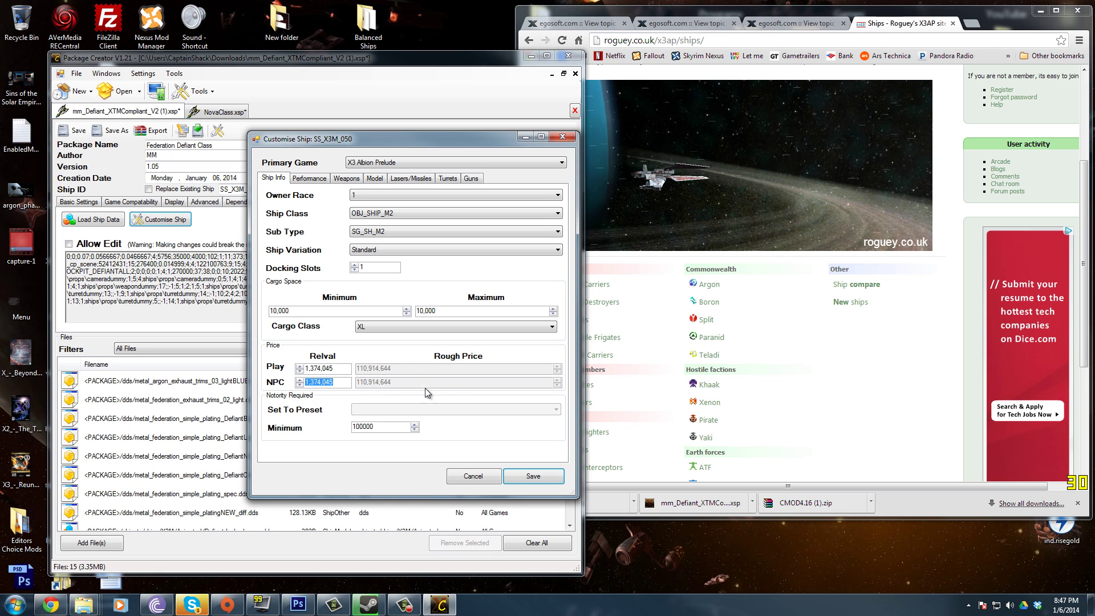
click(346, 384)
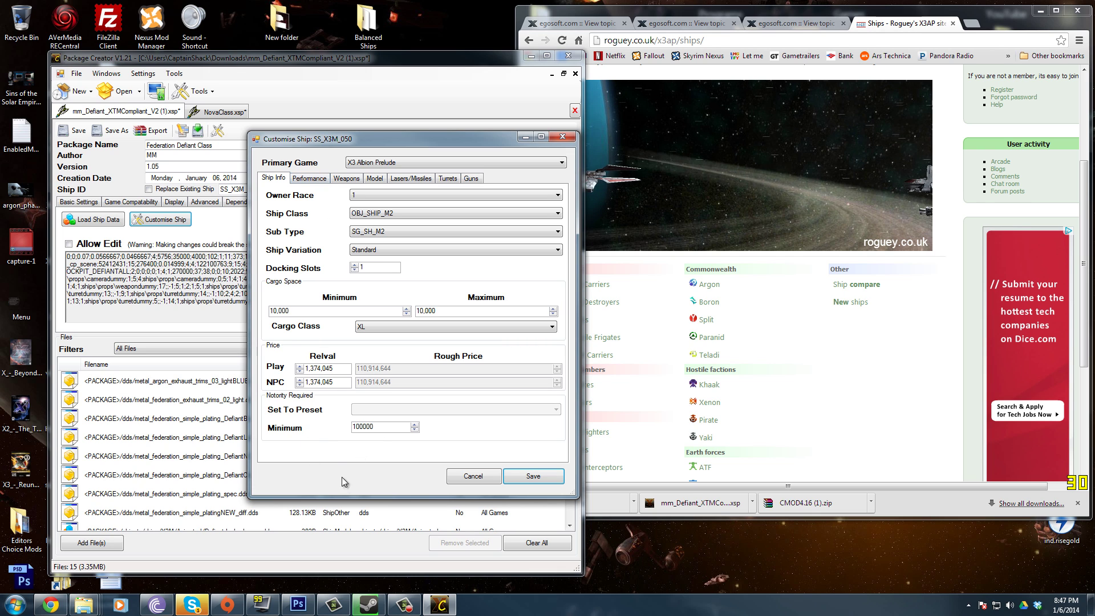
Leave Notoriety Minimum at 100000 and open the Performance settings
click(384, 427)
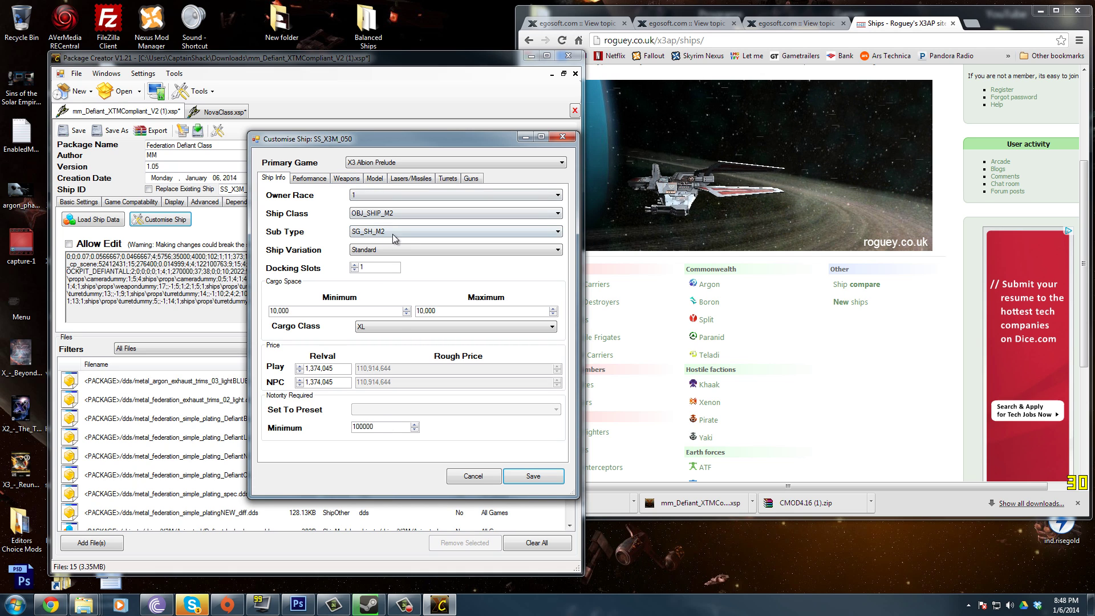
double_click(365, 428)
click(364, 431)
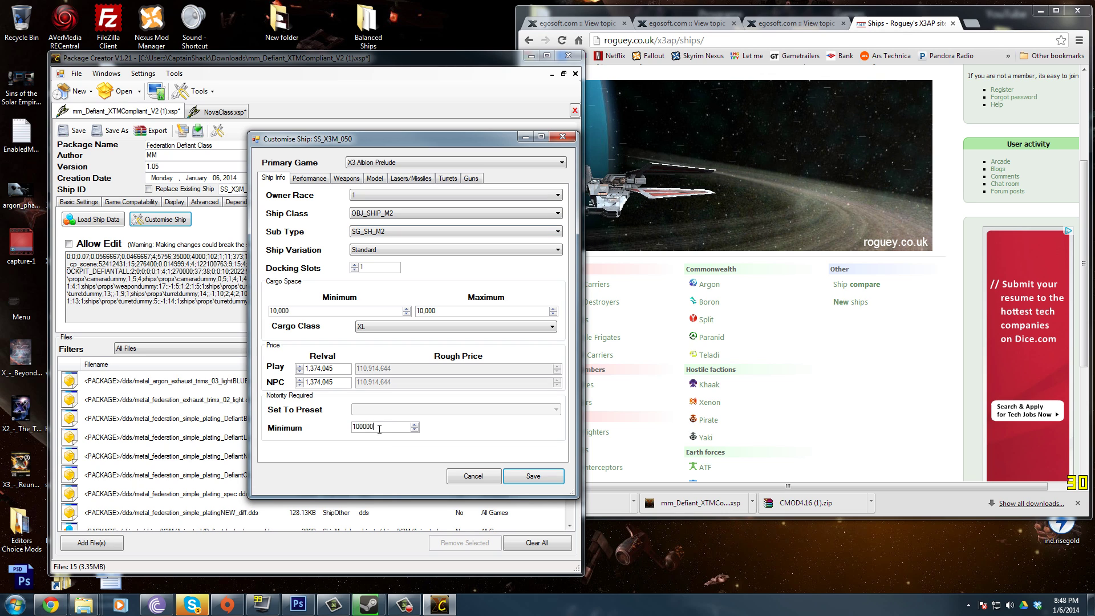
double_click(352, 427)
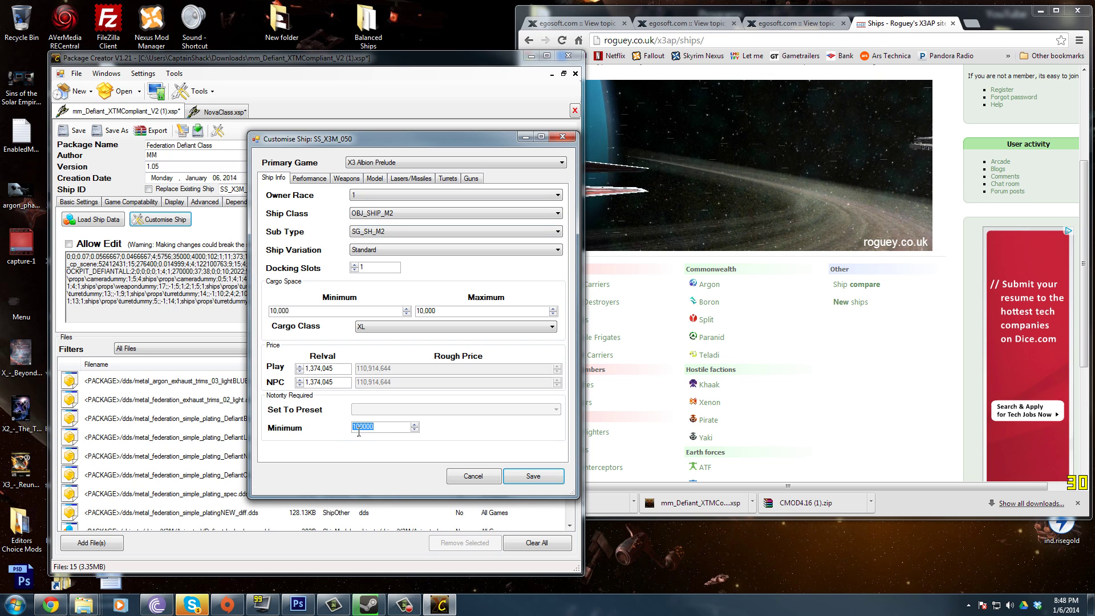
click(381, 432)
double_click(367, 429)
click(382, 429)
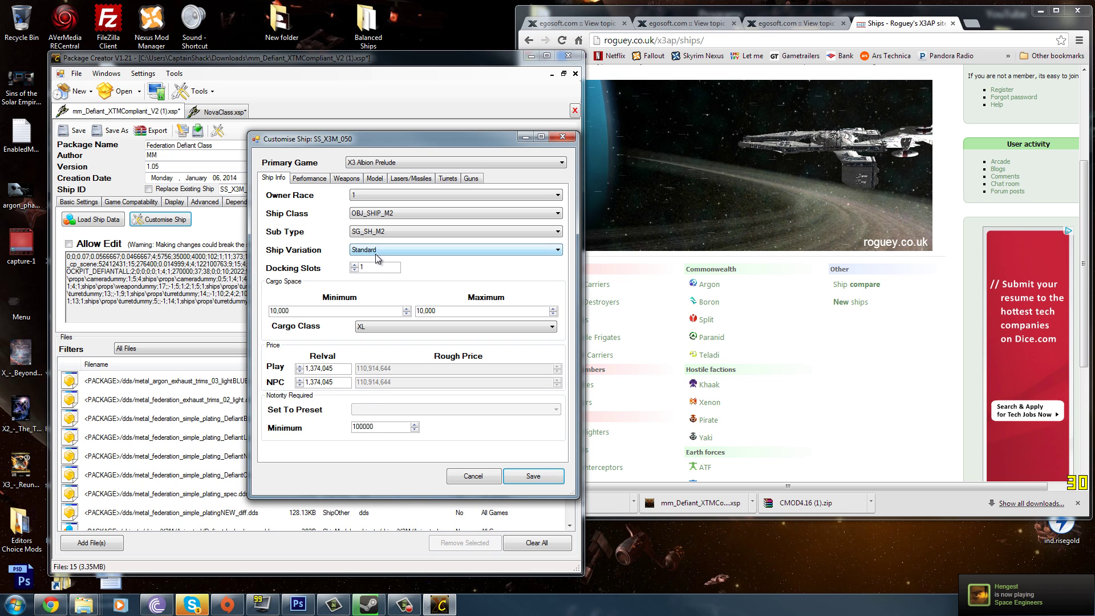
click(310, 178)
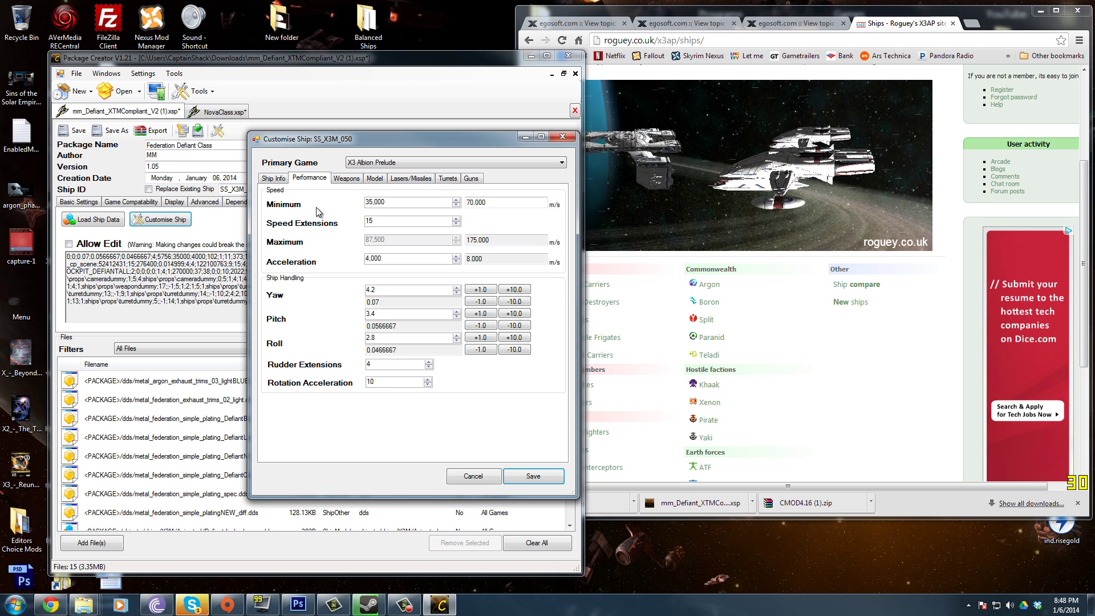
click(403, 204)
click(380, 223)
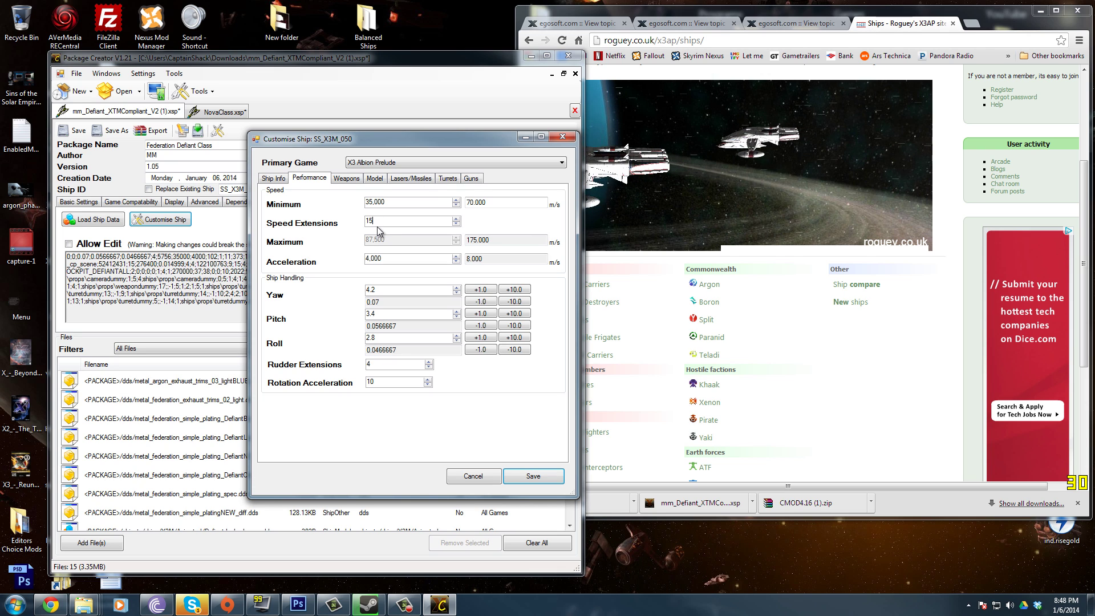
double_click(370, 221)
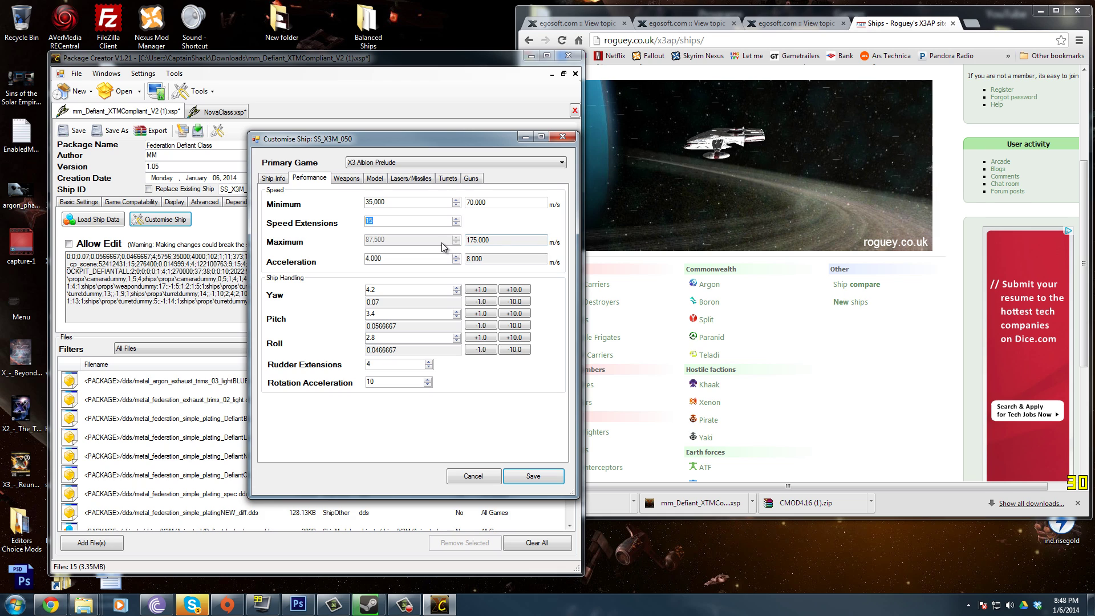
text(210)
click(502, 240)
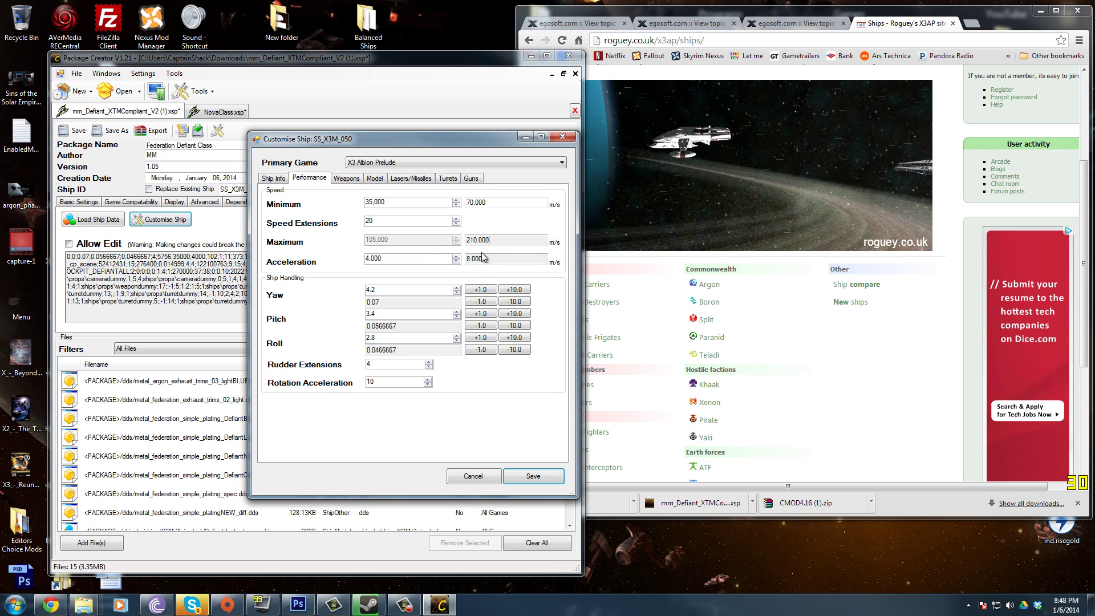
double_click(394, 223)
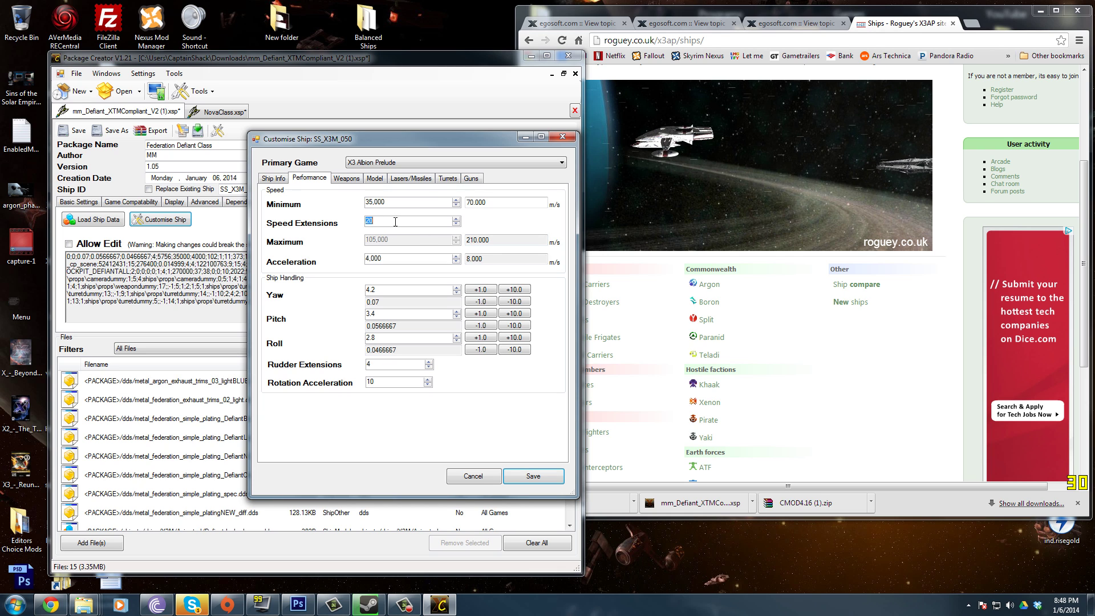
text(15)
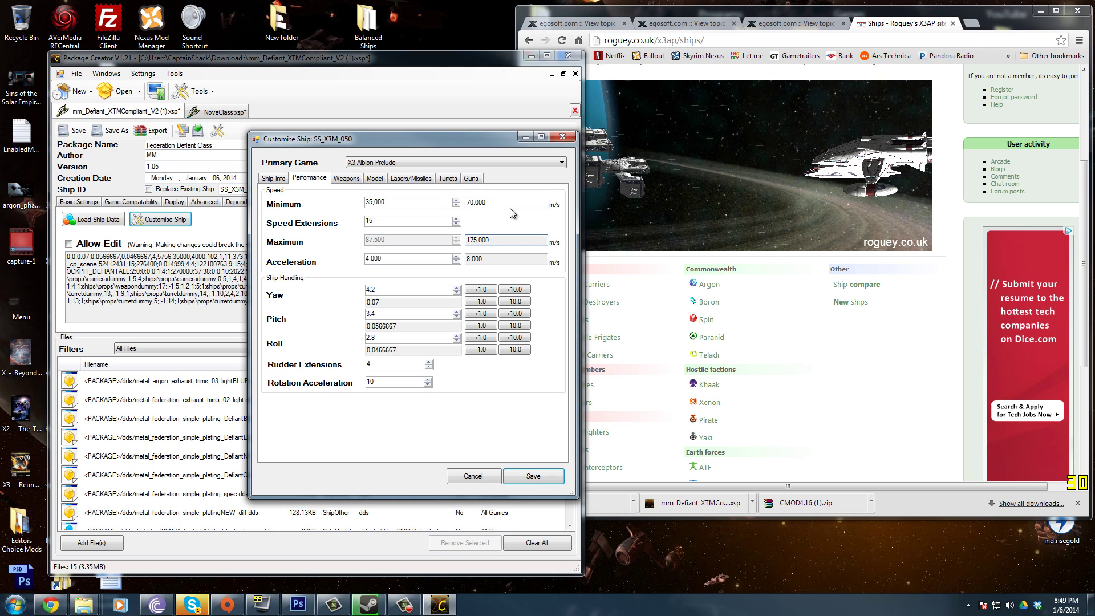
Open the Weapons settings showing SS_SHIELD_4, 4 shields and hull strength 270,000
click(809, 354)
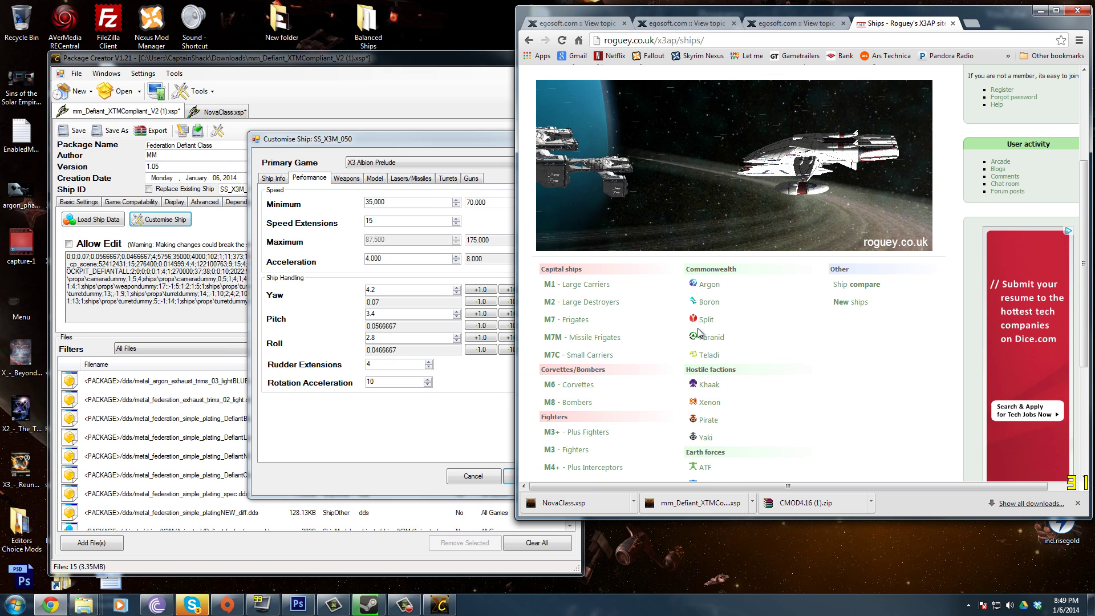
scroll(628, 333, down, 3)
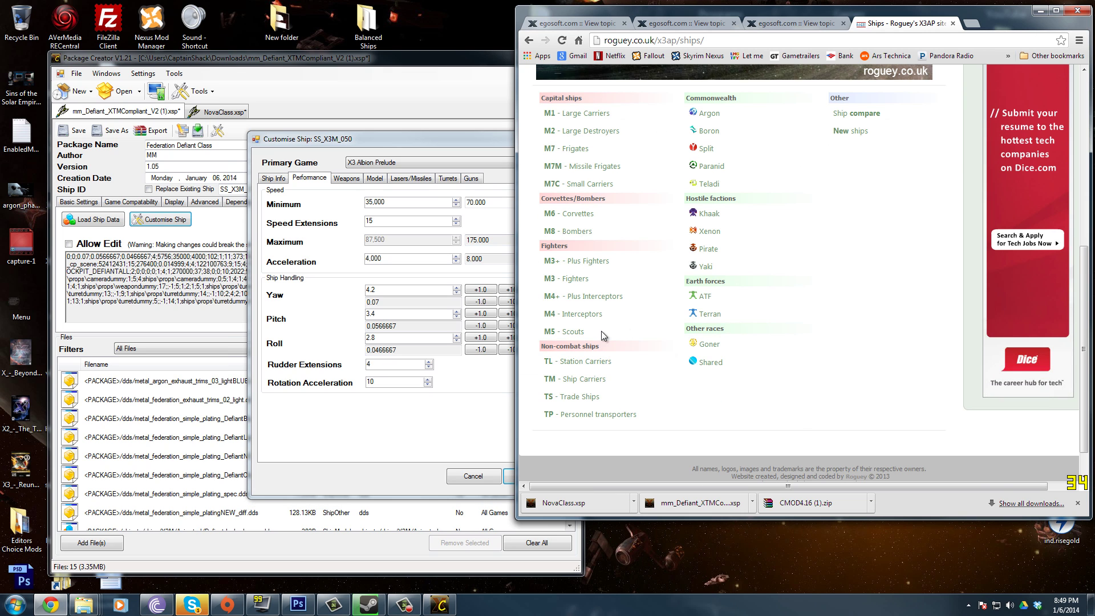
scroll(602, 331, up, 2)
click(453, 432)
click(350, 179)
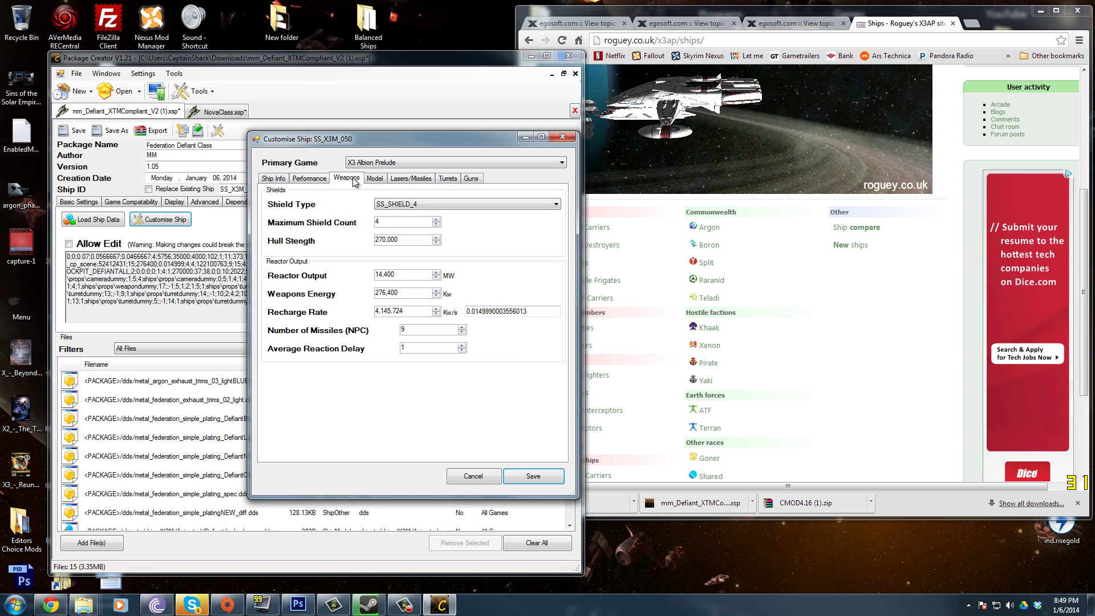
click(437, 206)
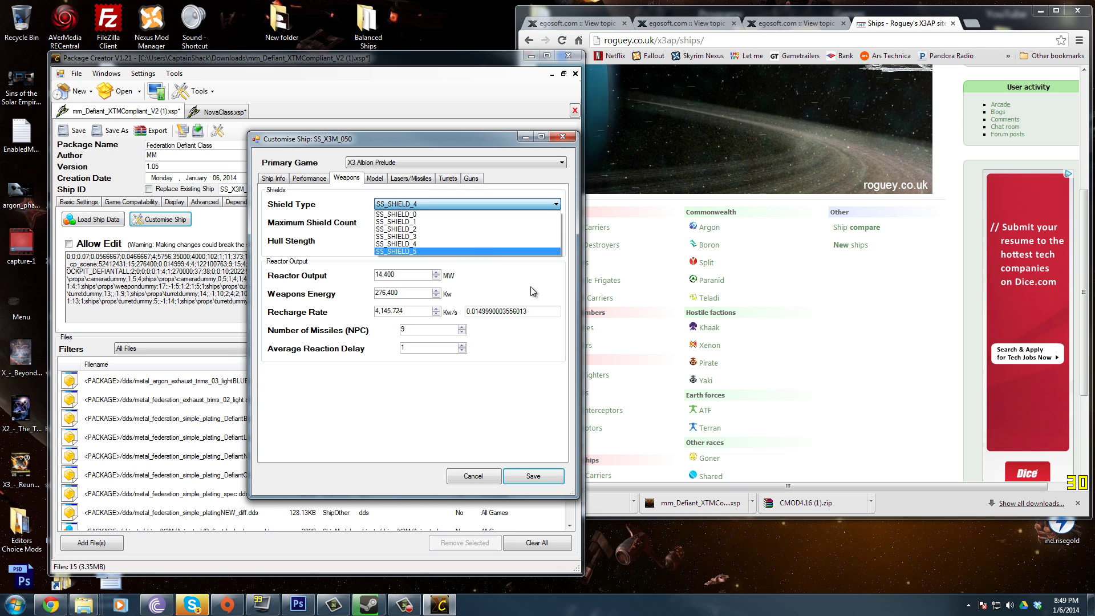
Keep SS_SHIELD_4 as the shield type and put the caret in Hull Stength
click(829, 313)
scroll(829, 313, up, 3)
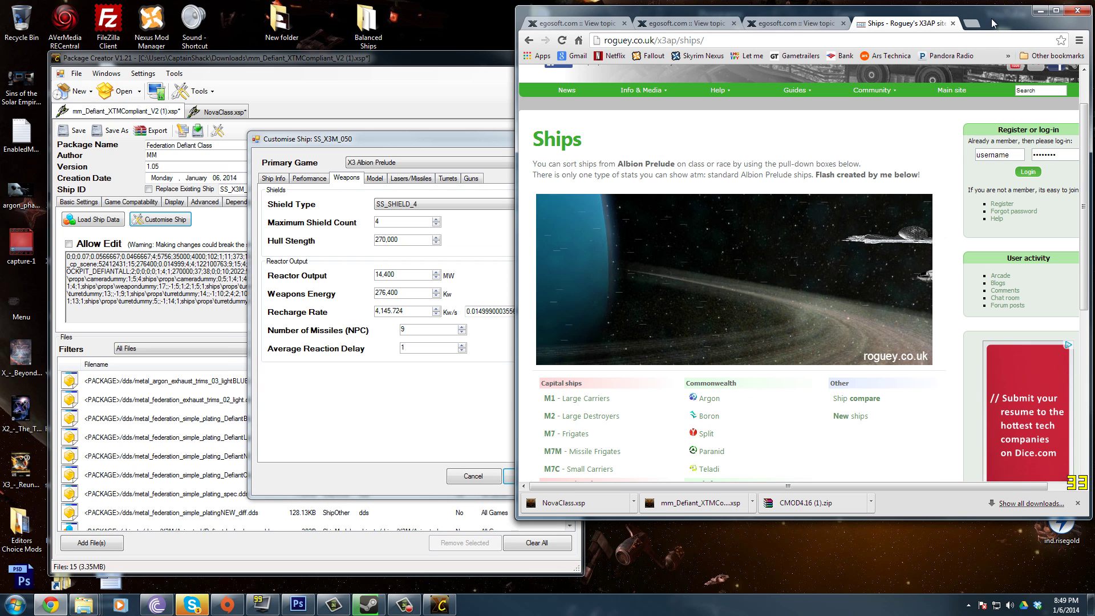
click(464, 239)
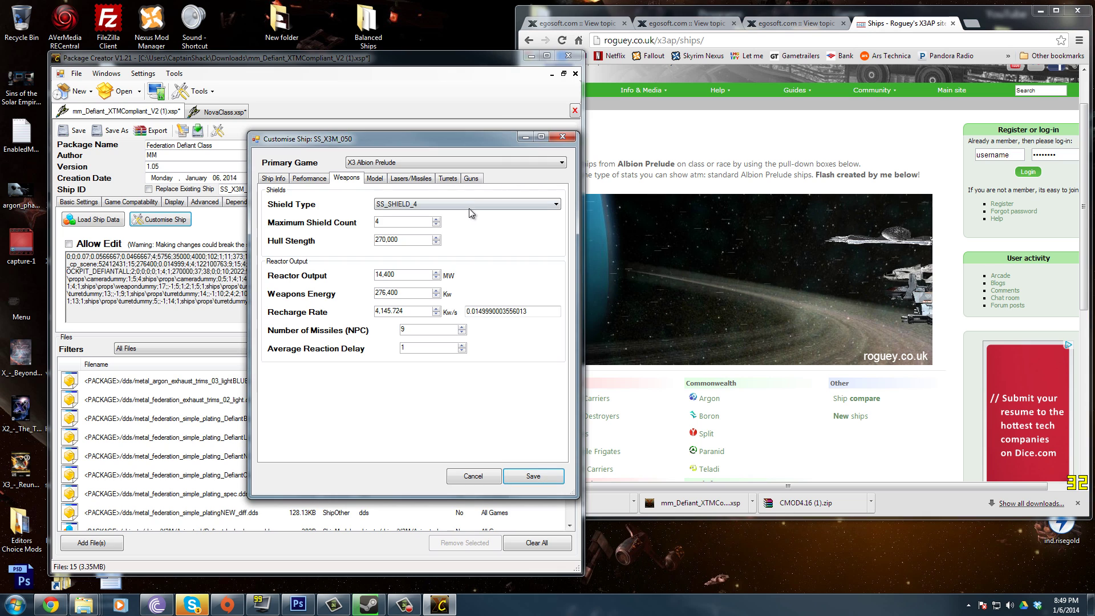
click(469, 204)
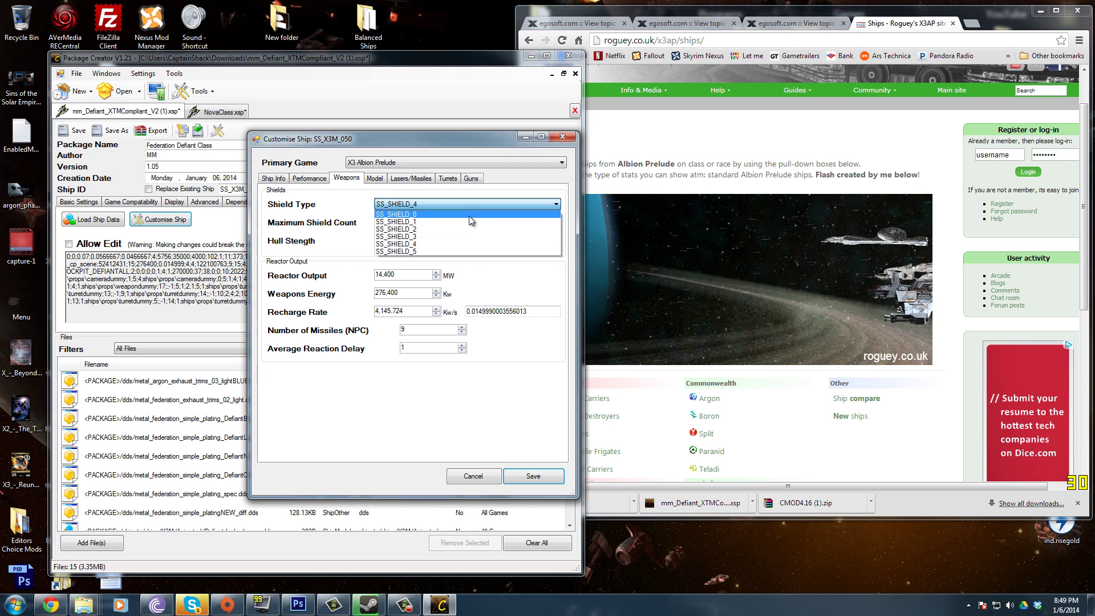
click(471, 244)
click(478, 253)
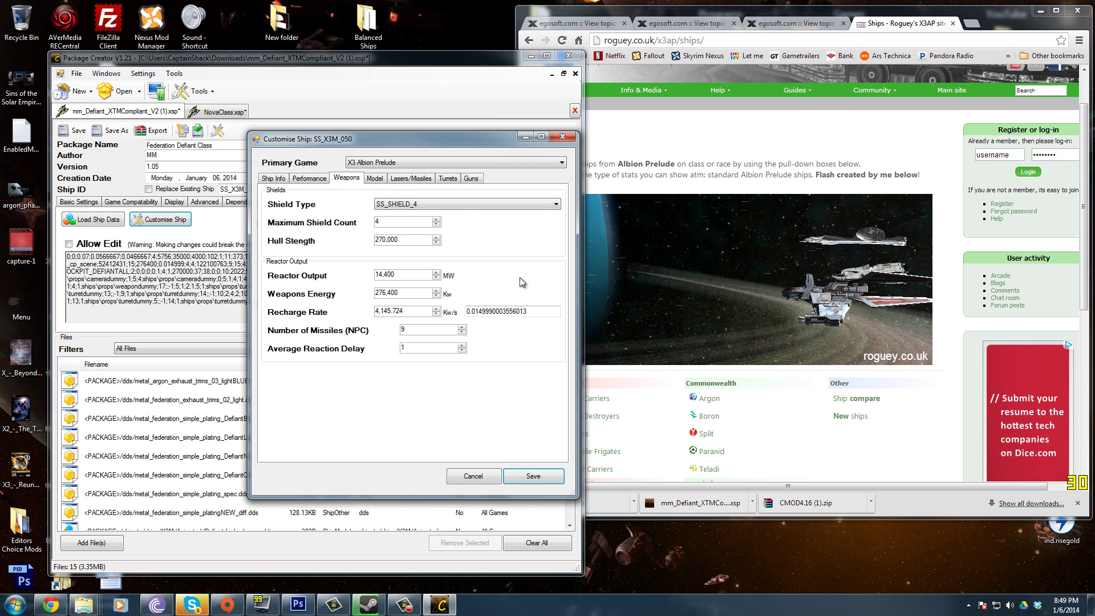
click(401, 240)
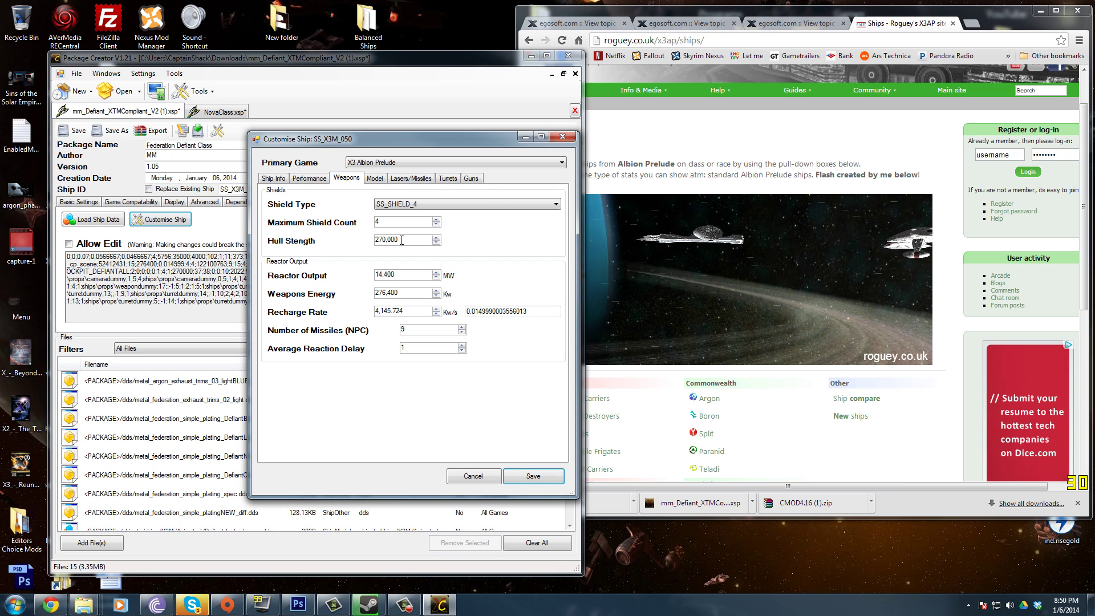
click(402, 240)
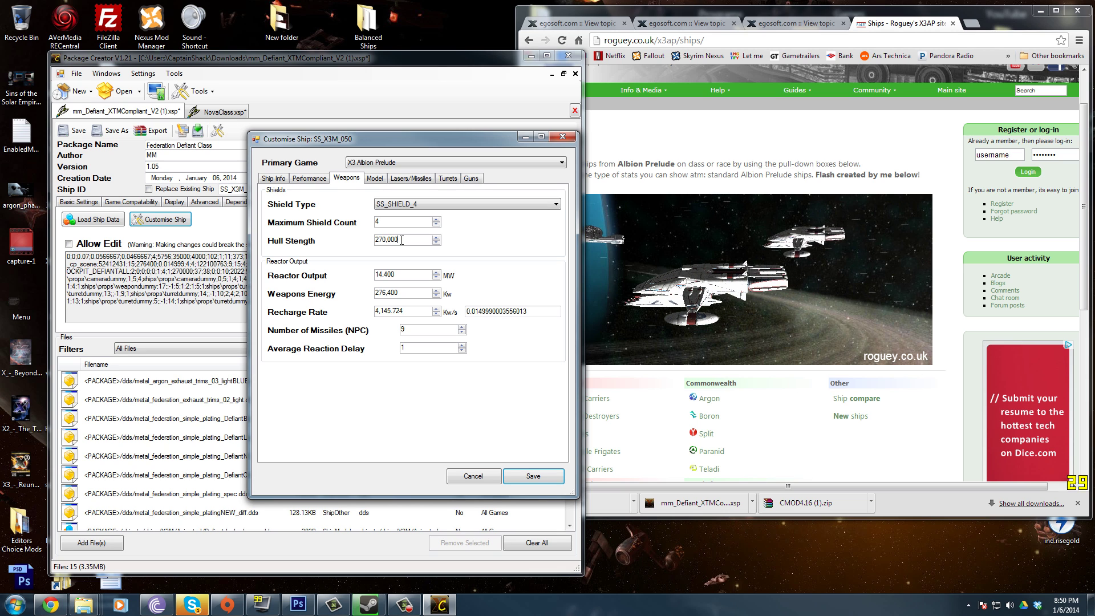
Look up the Argon Titan's hull value of 5,000,000 on Roguey's M2 list
click(683, 21)
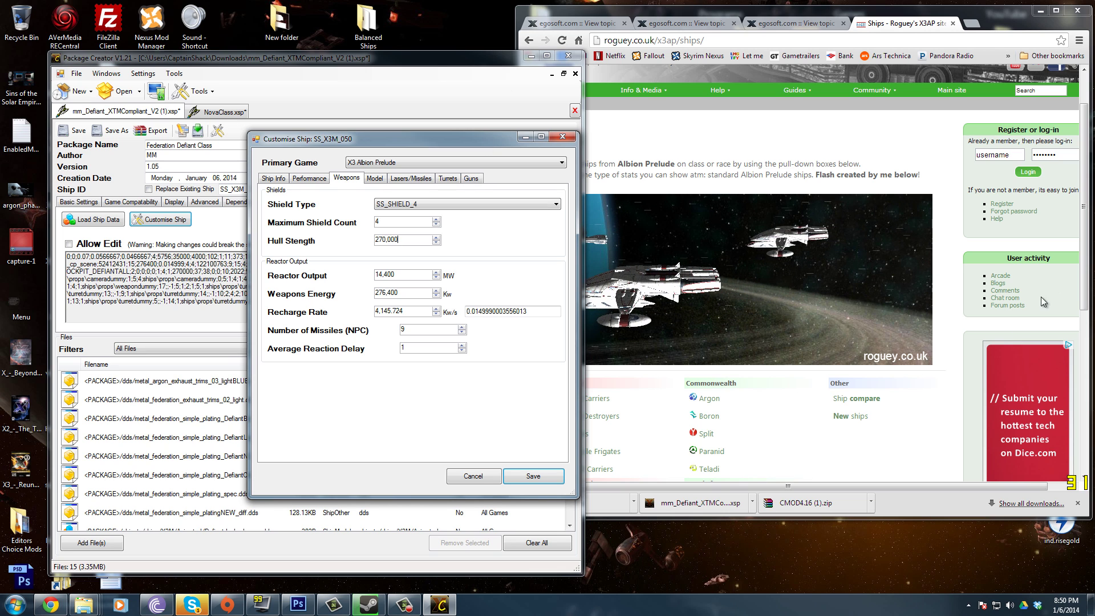
scroll(941, 378, down, 3)
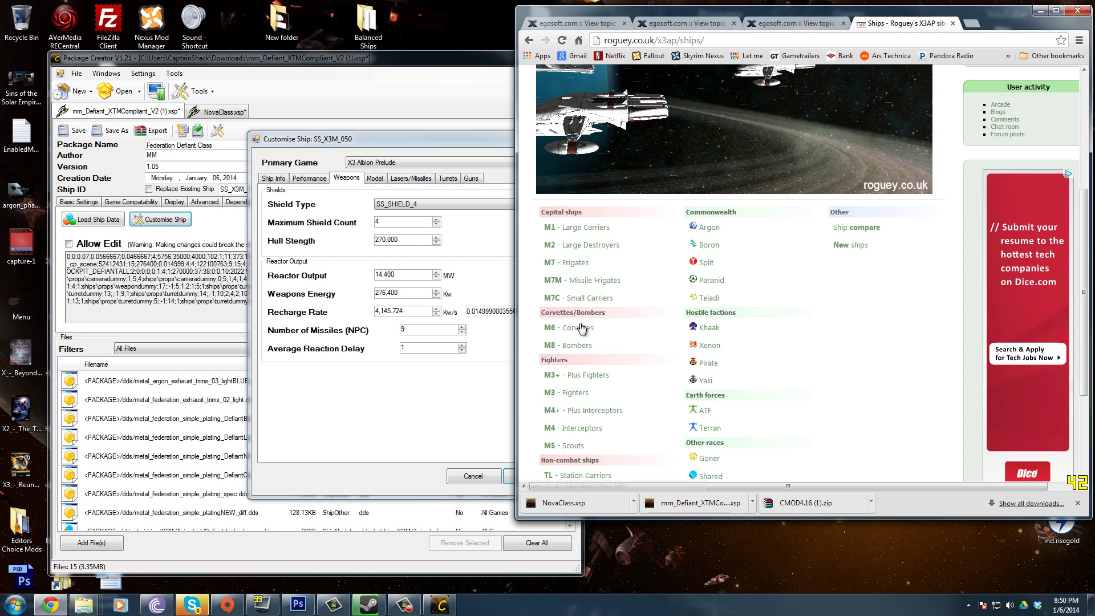
click(581, 245)
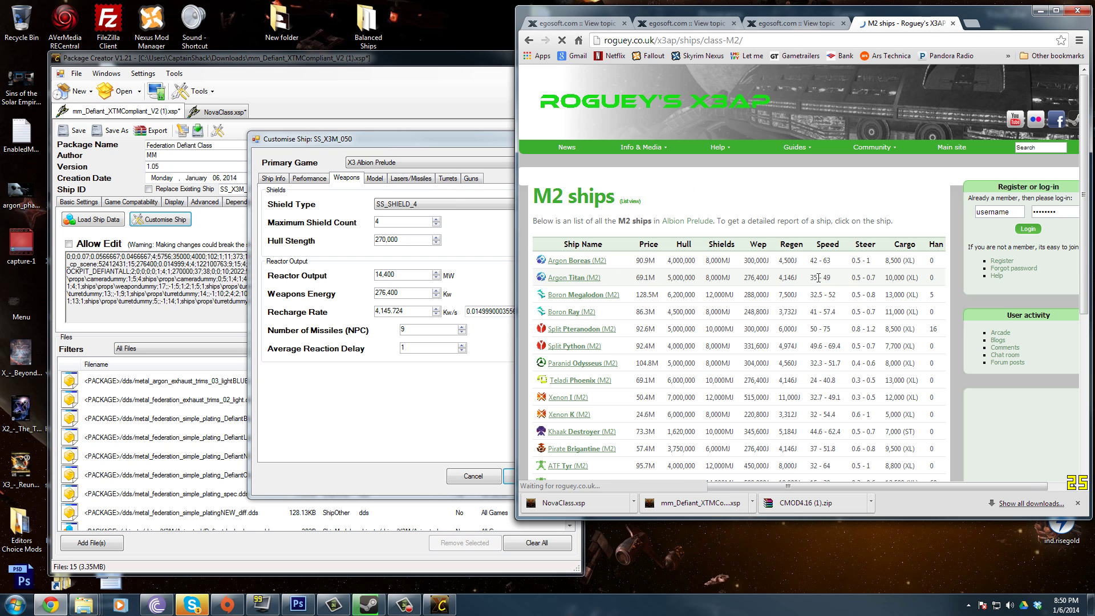
click(579, 277)
scroll(710, 255, down, 4)
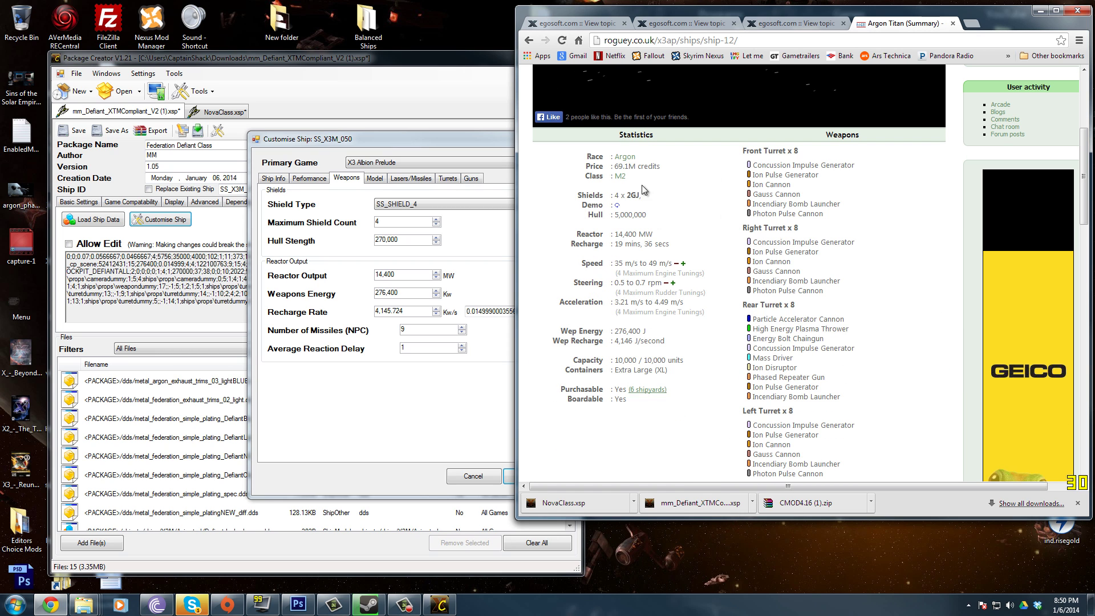
drag(614, 215, 655, 217)
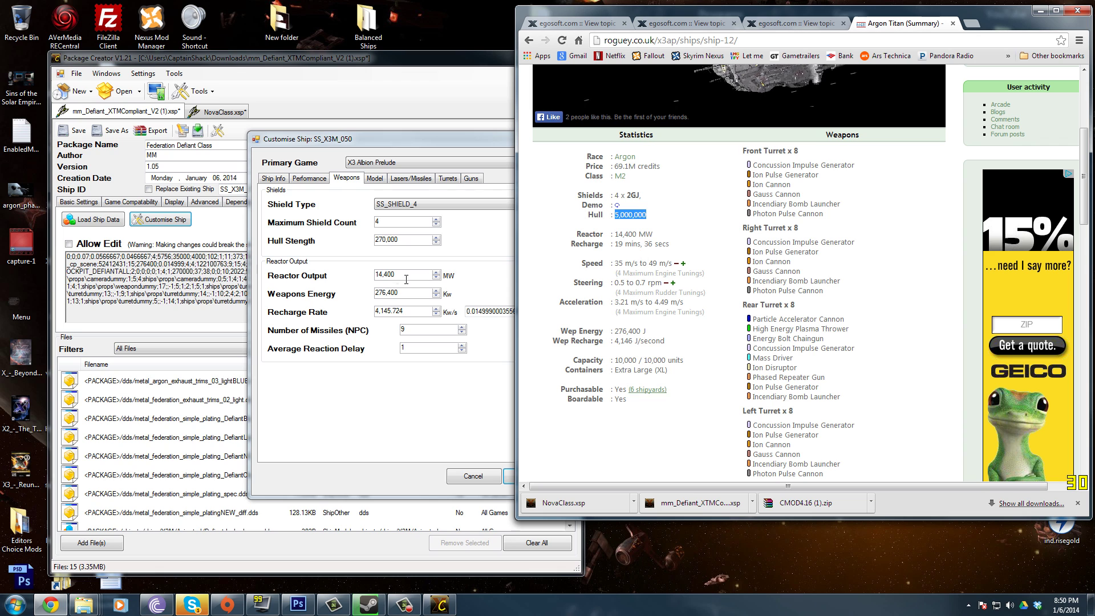
Replace hull strength 270,000 with 5000000 and show the Model settings
click(388, 241)
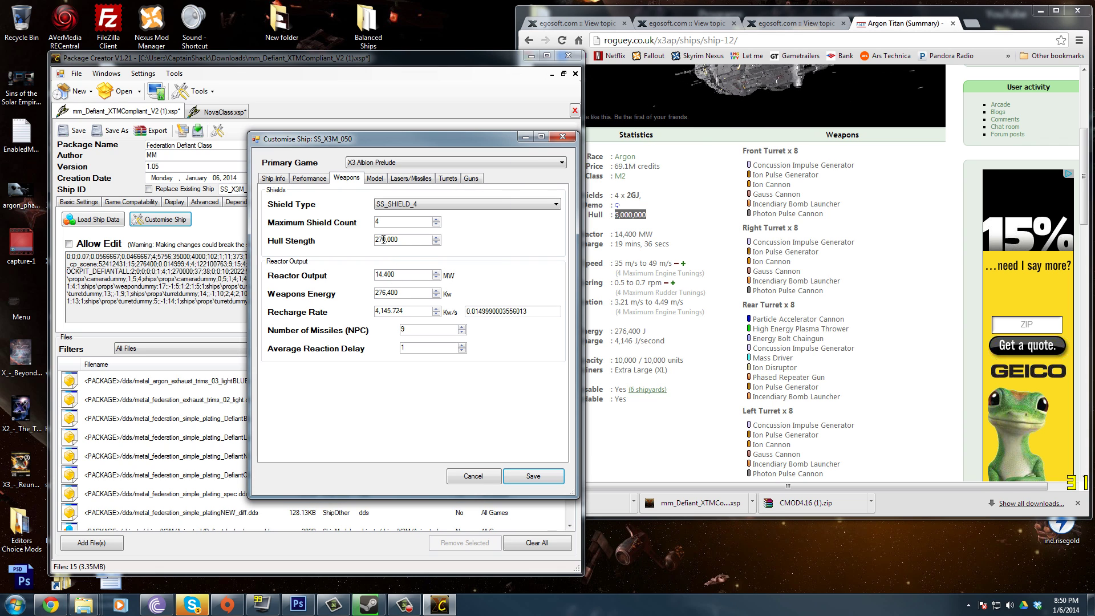
double_click(379, 240)
text(5)
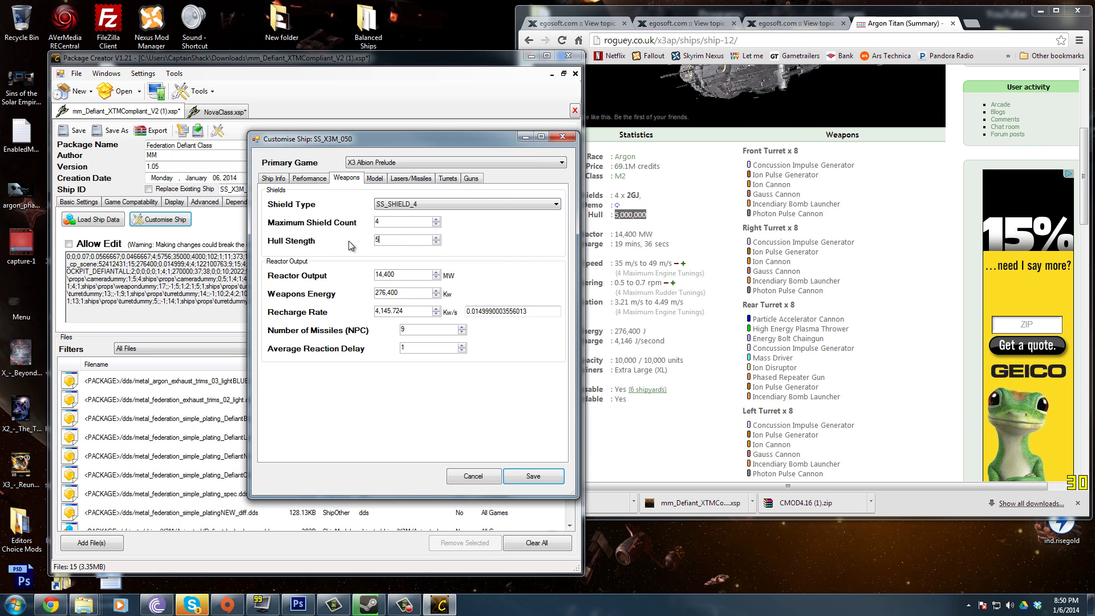
text(000000)
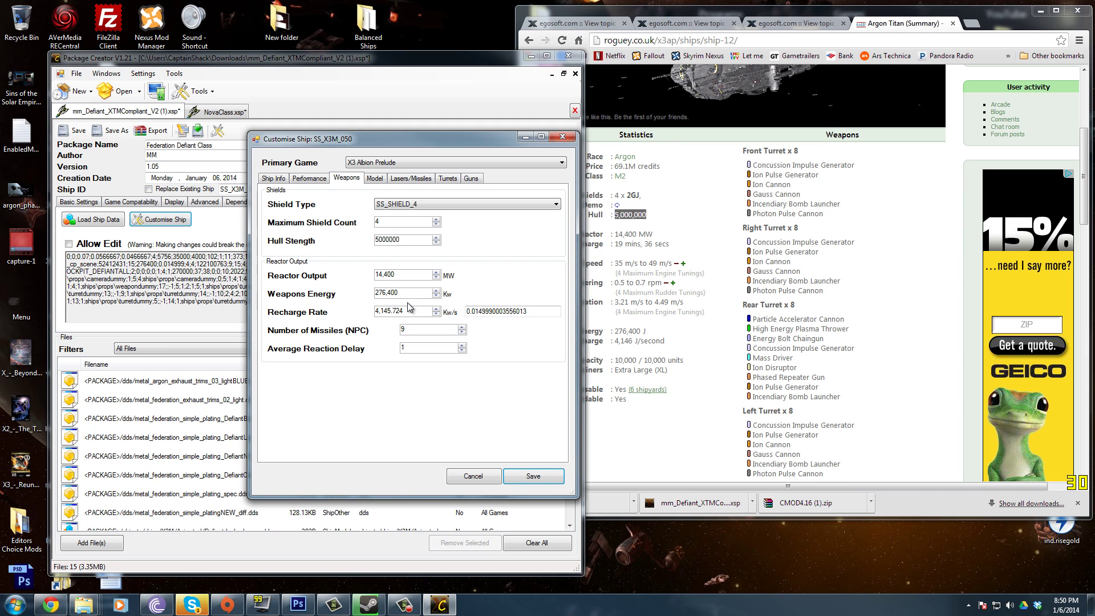
click(376, 178)
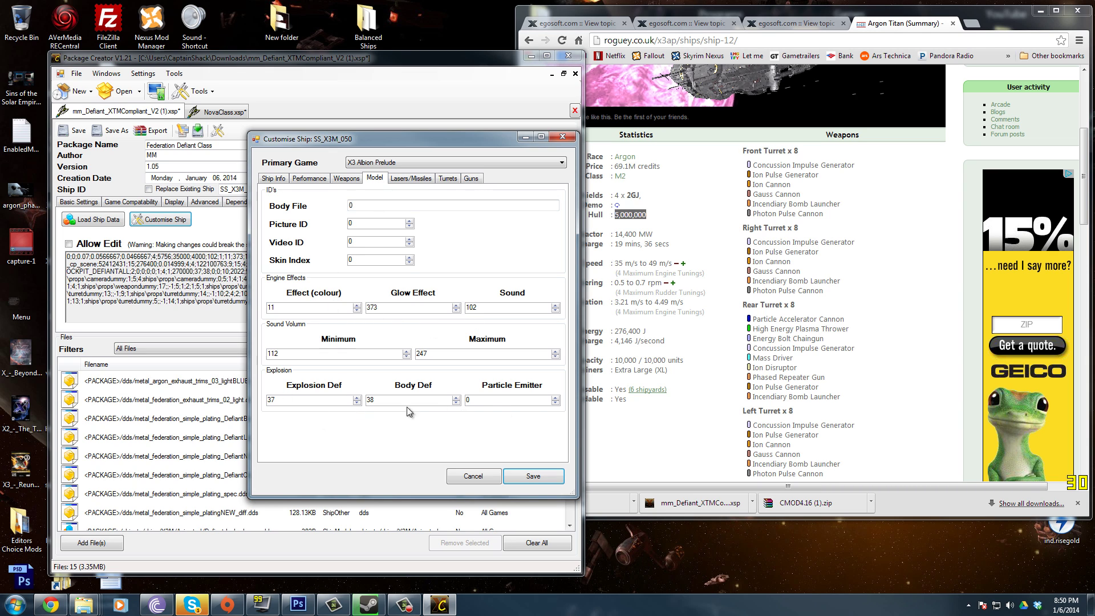
Compare laser groups for Default and X3 Albion Prelude, ending on X3 Terran Conflict with Use Default
click(401, 177)
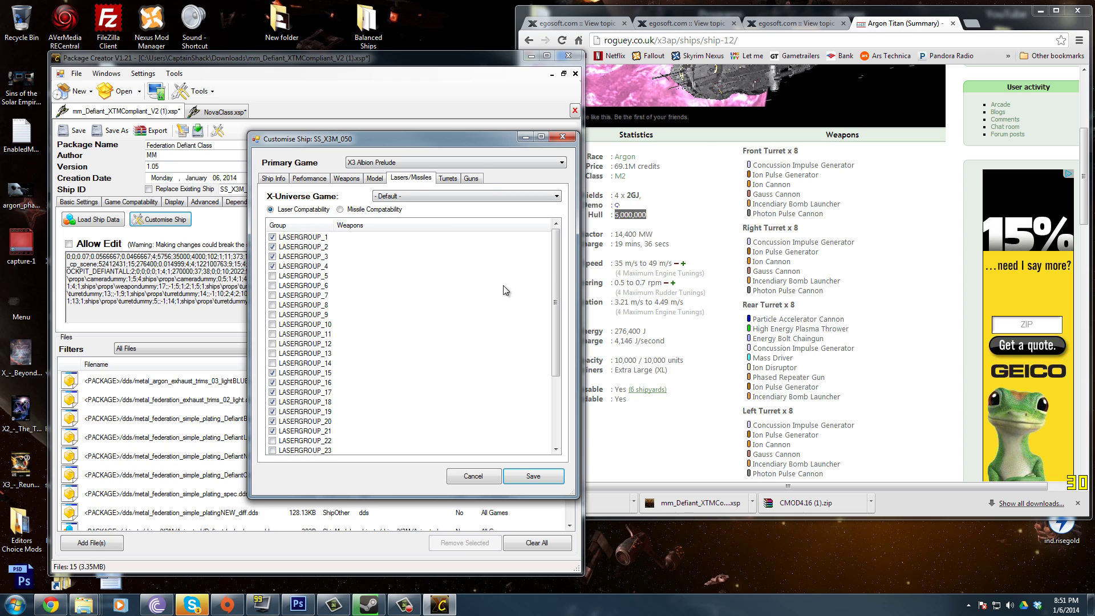
drag(552, 268, 567, 228)
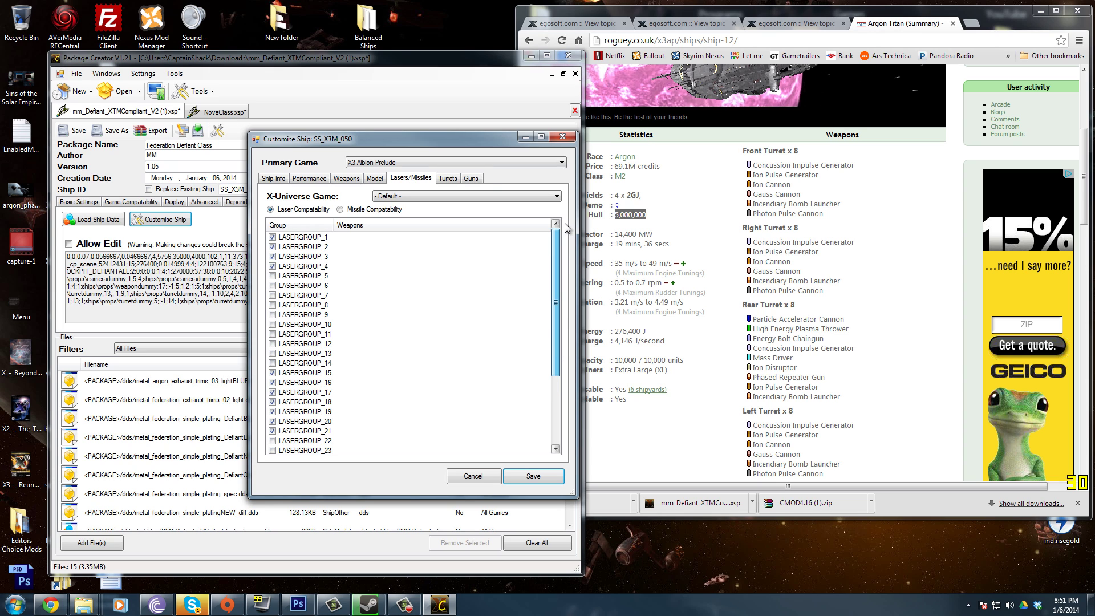
click(447, 197)
click(449, 228)
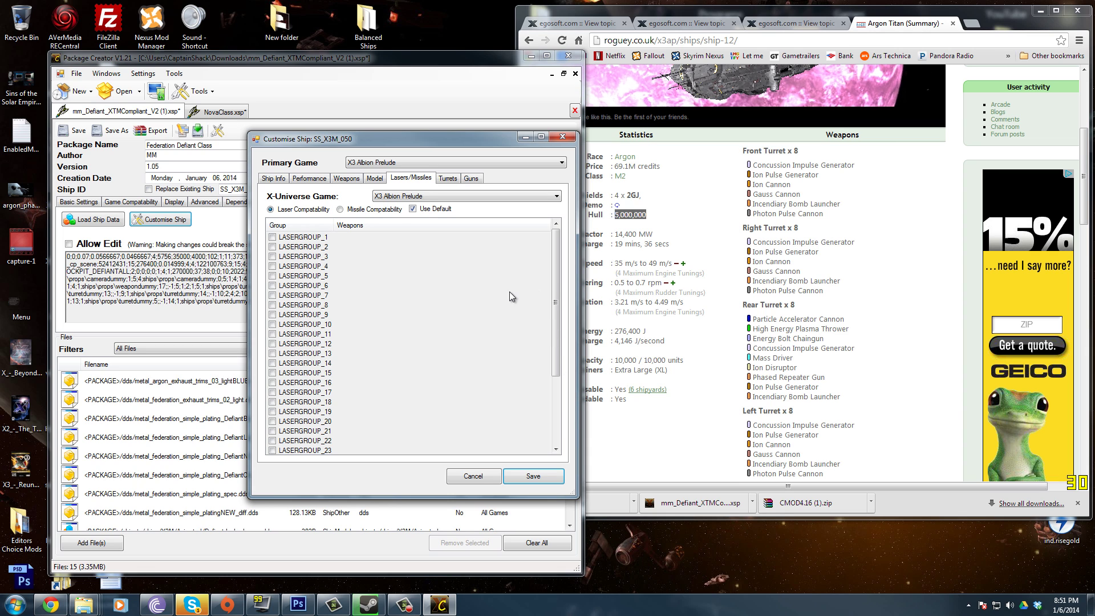
scroll(511, 292, up, 1)
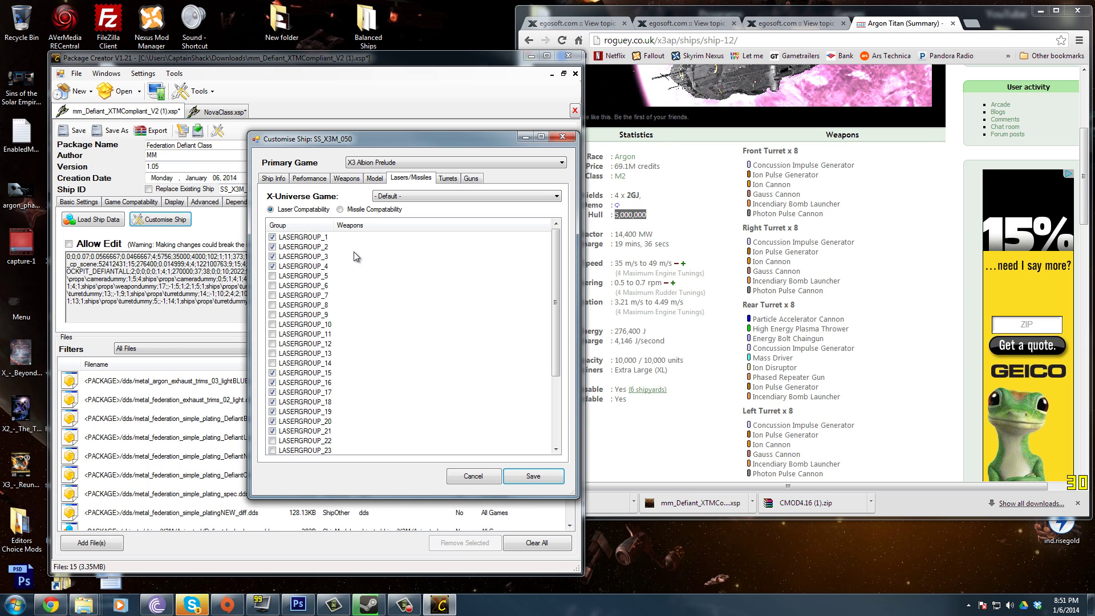
click(455, 196)
click(454, 228)
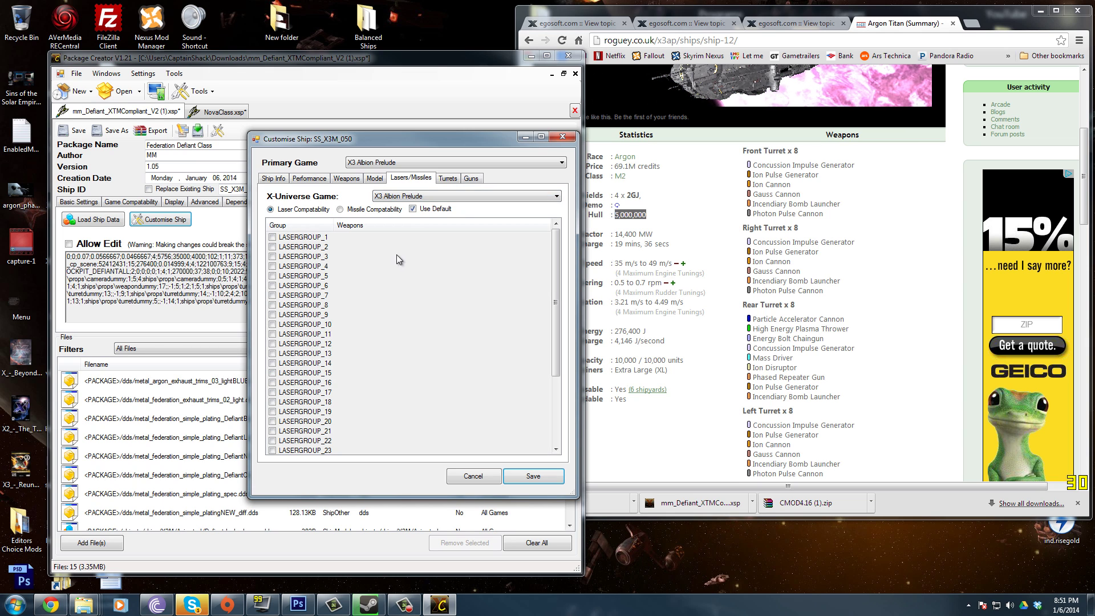
click(463, 196)
click(461, 221)
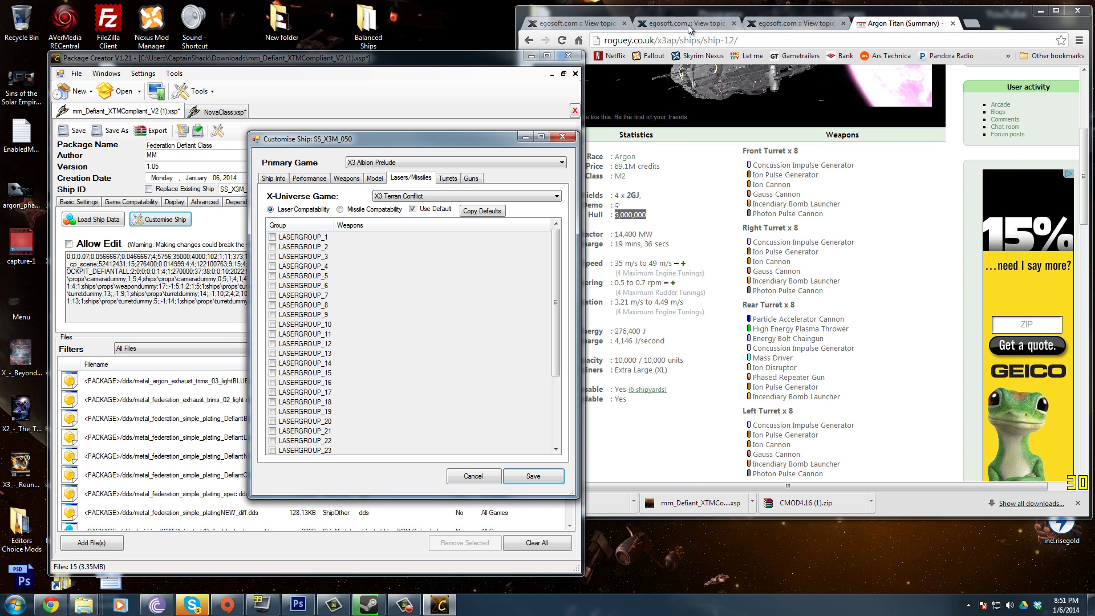
Browse the forum ship list in Chrome, checking the Type 10 Shuttle row's author
click(781, 23)
scroll(802, 215, down, 3)
scroll(821, 274, up, 3)
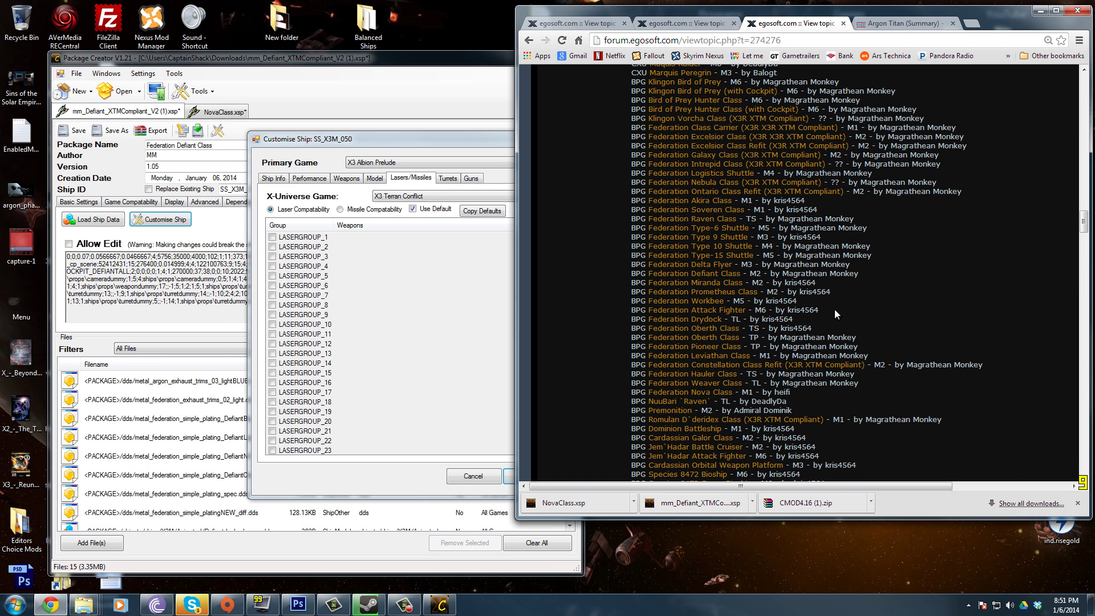
drag(796, 246, 872, 247)
click(888, 262)
Return to Customise Ship's Lasers/Missiles tab via the turret settings
click(437, 453)
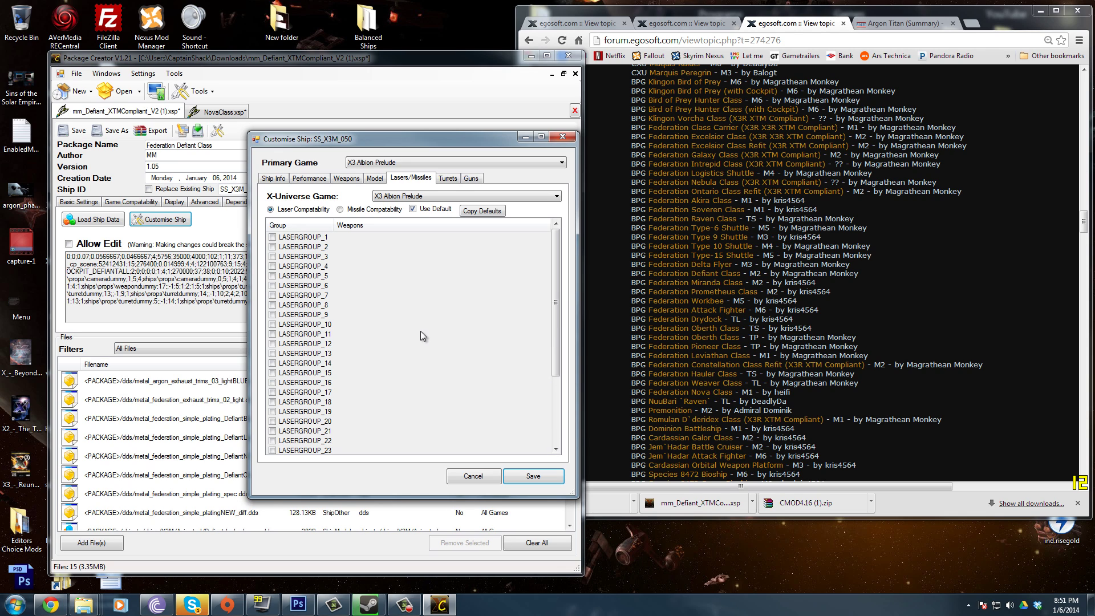
click(450, 179)
click(400, 179)
Inspect the Front, Top, Bottom and Rear turret cockpits
click(448, 179)
click(387, 226)
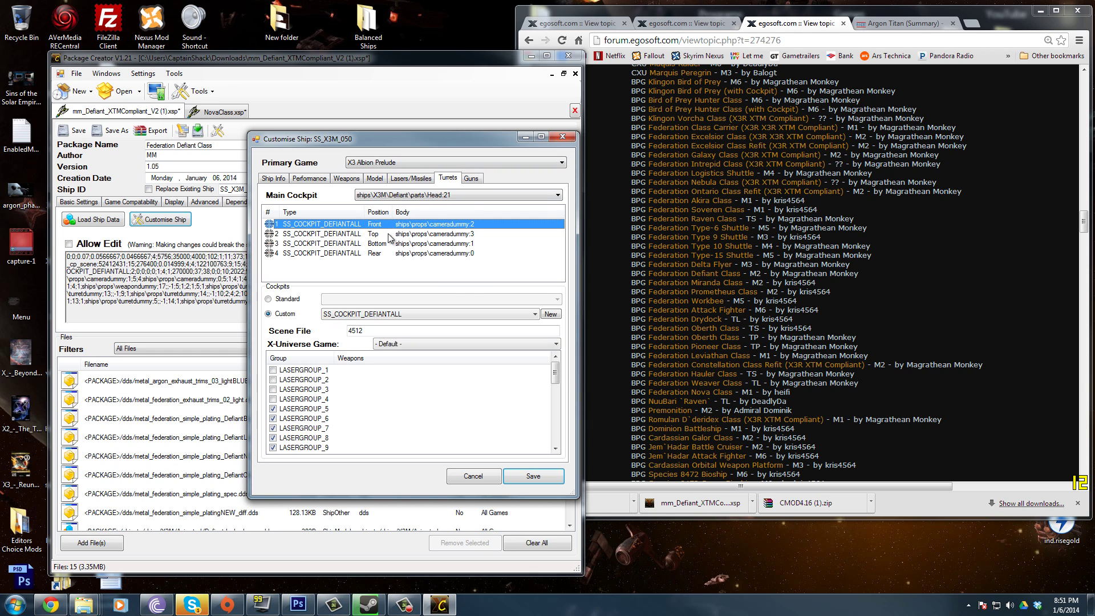
click(388, 234)
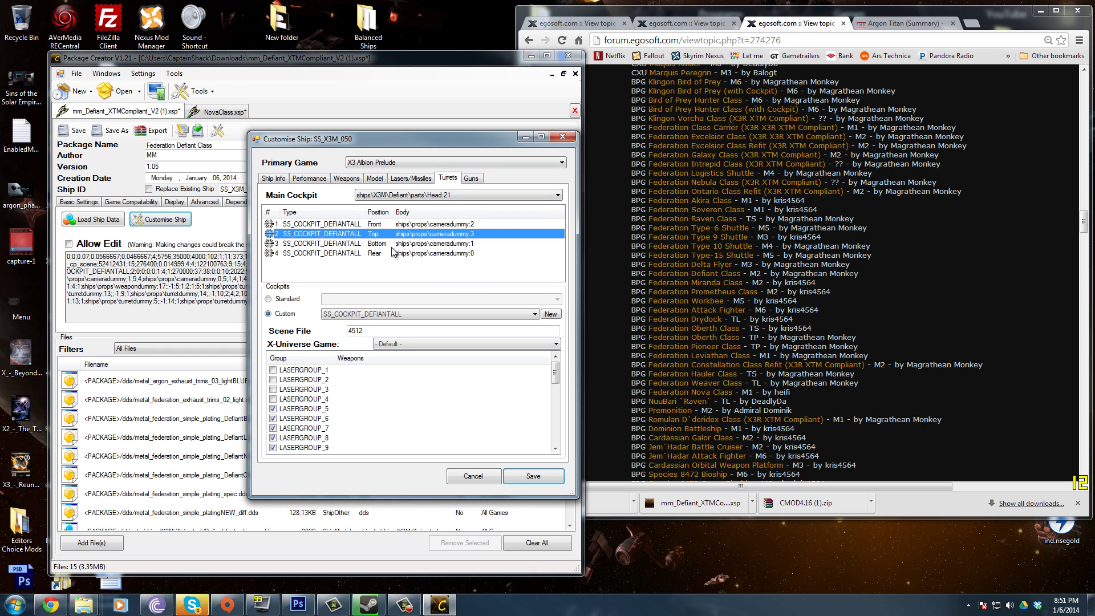
click(429, 243)
click(429, 253)
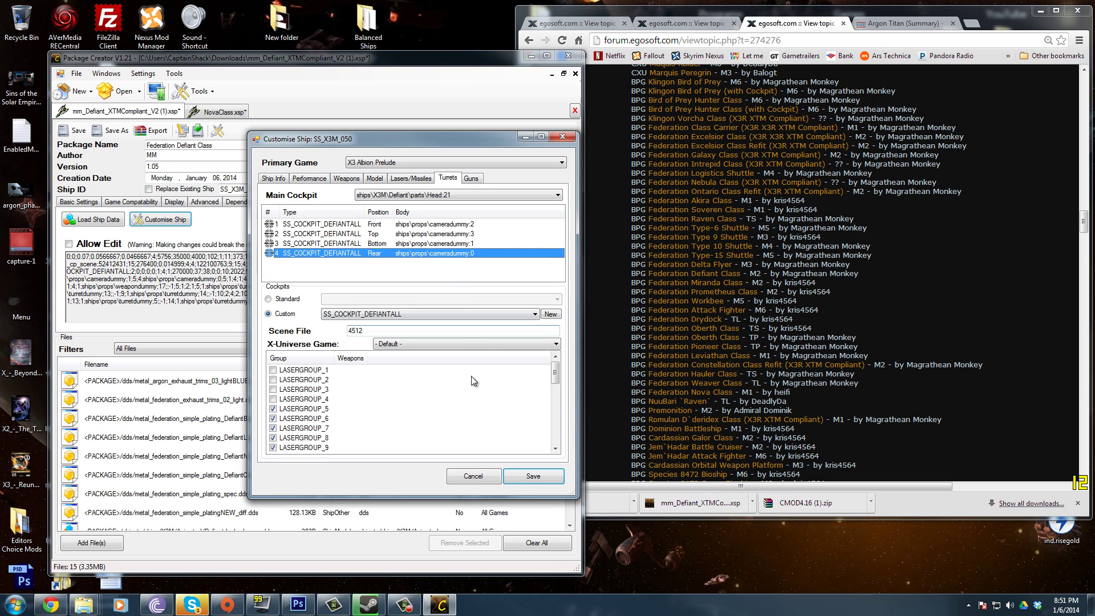
Review the Cockpit, Front, Top, Bottom and Rear gun groups' entries, ending on Top
click(477, 178)
click(357, 220)
click(359, 209)
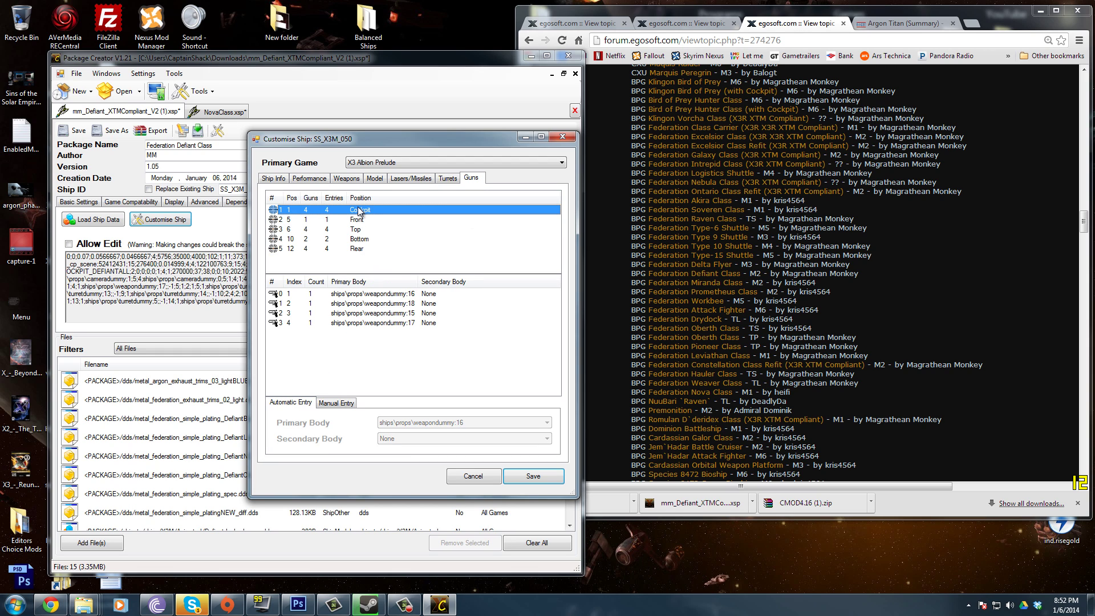
click(366, 221)
click(366, 230)
click(368, 239)
click(368, 250)
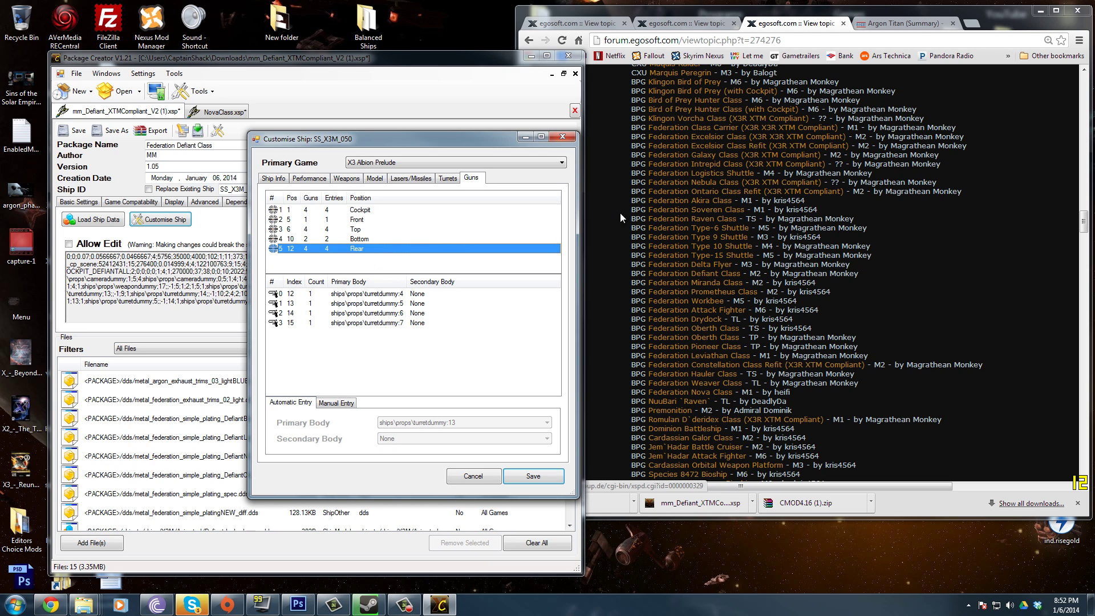
click(376, 240)
click(375, 230)
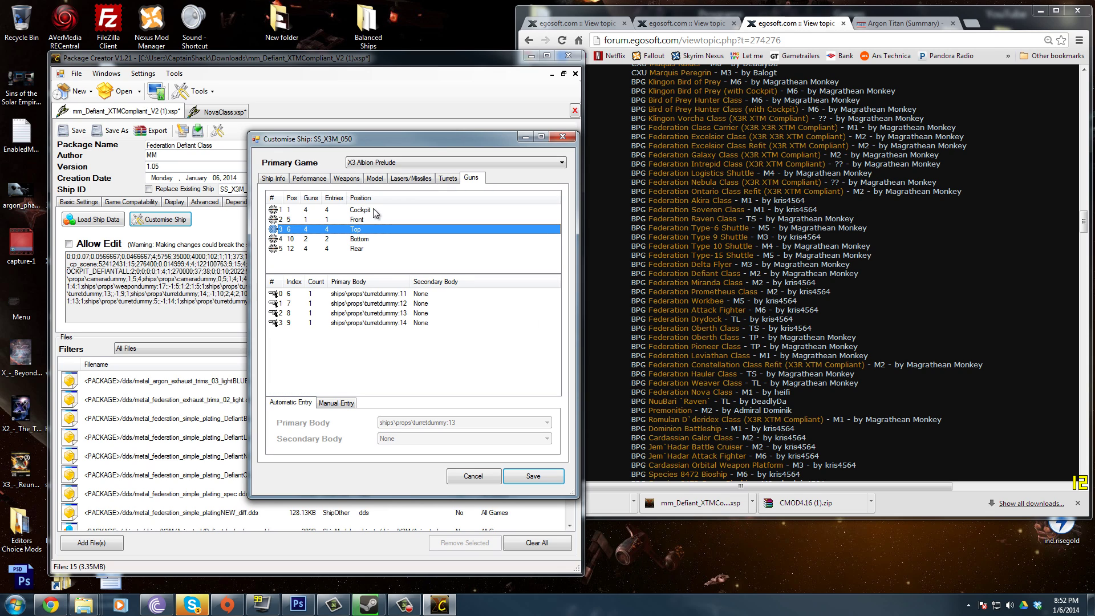
click(365, 248)
click(372, 239)
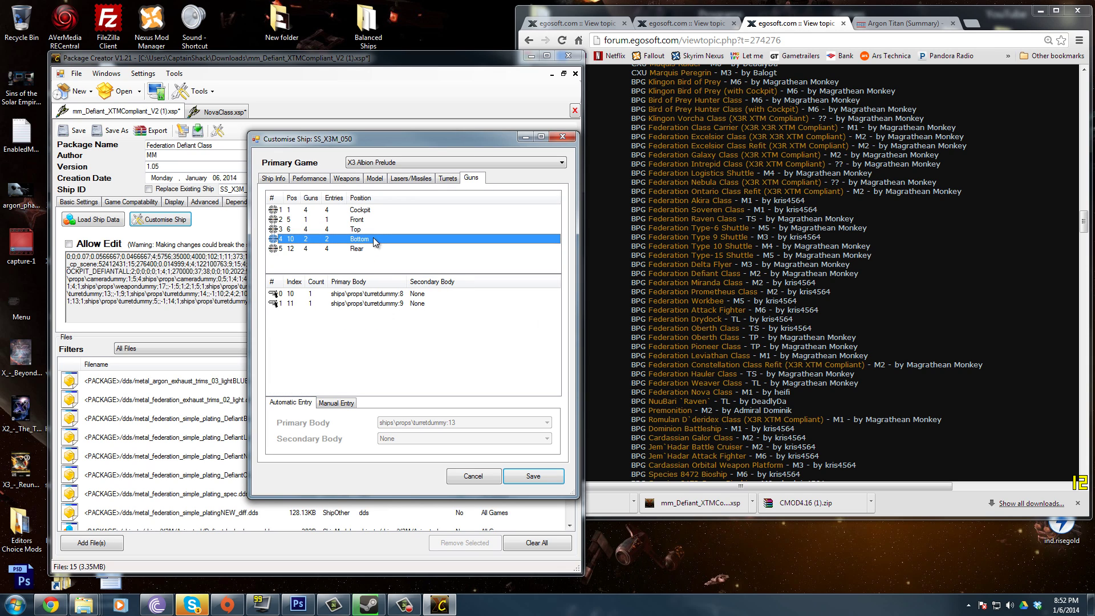
click(374, 229)
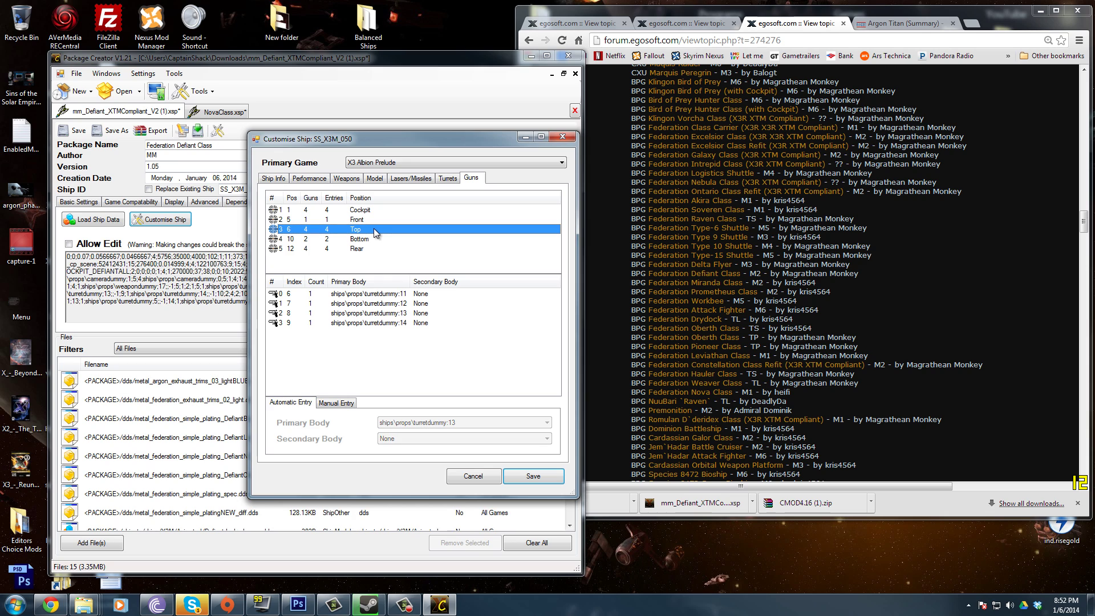
Add an empty gun entry with primary body None to the Top group, then view Ship Info
right_click(393, 335)
click(433, 358)
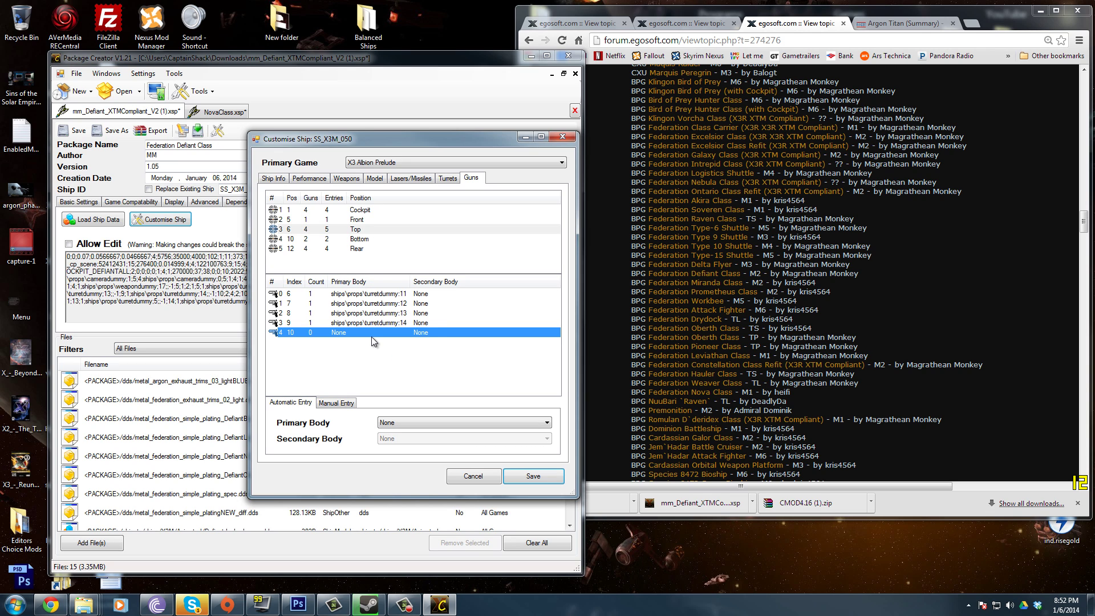
right_click(351, 331)
click(385, 337)
click(456, 422)
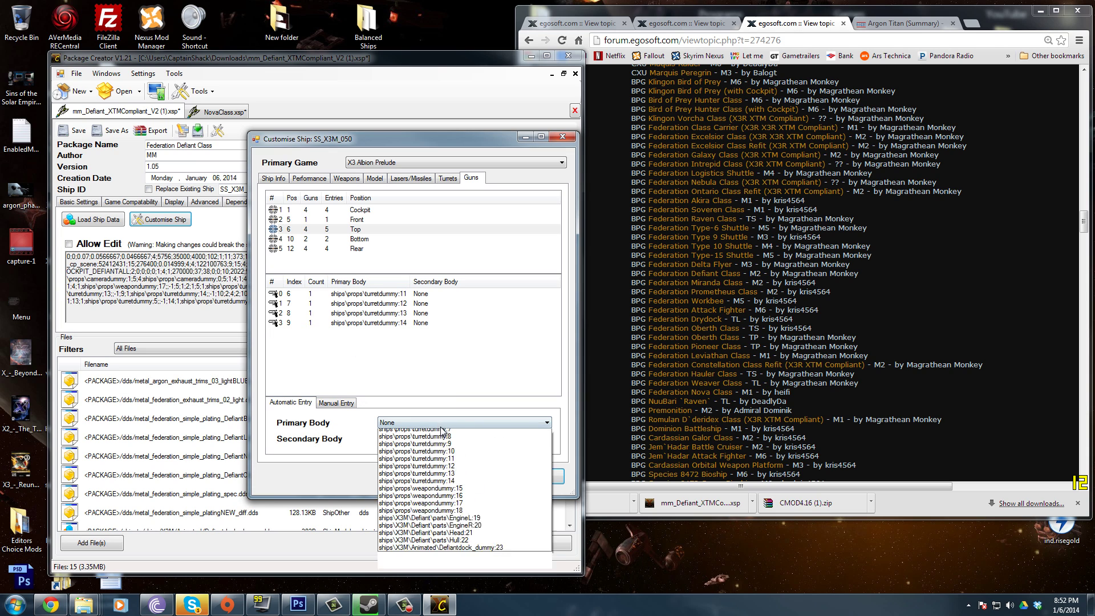
click(484, 366)
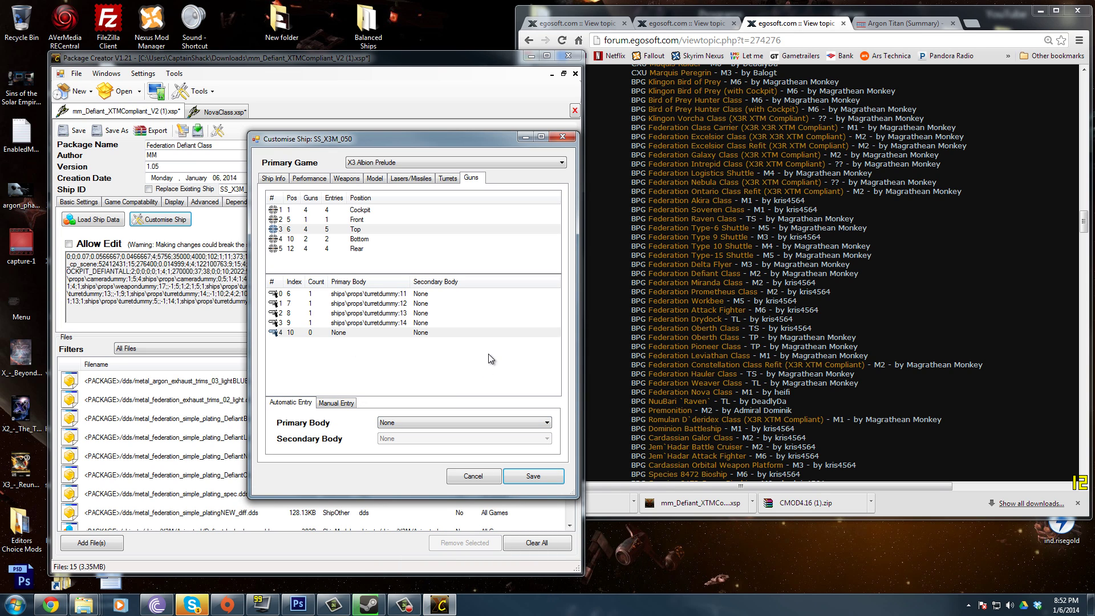
click(357, 332)
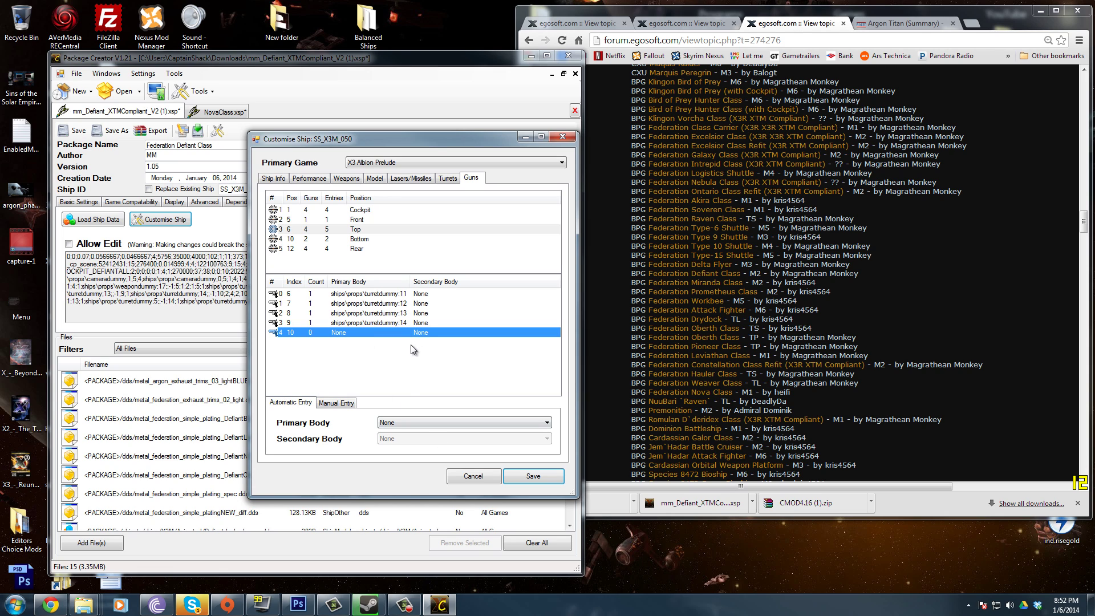
click(276, 178)
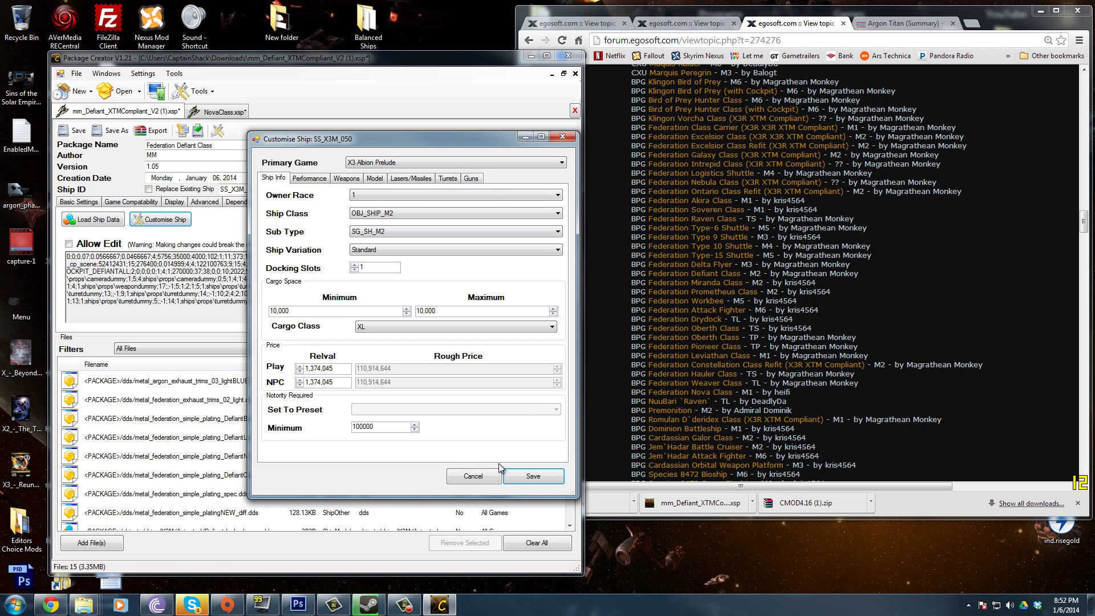
Review the Guns, Turrets, Ship Info, Performance, Model and Lasers/Missiles tabs, then cancel Customise Ship
click(471, 178)
click(448, 178)
click(274, 178)
click(309, 178)
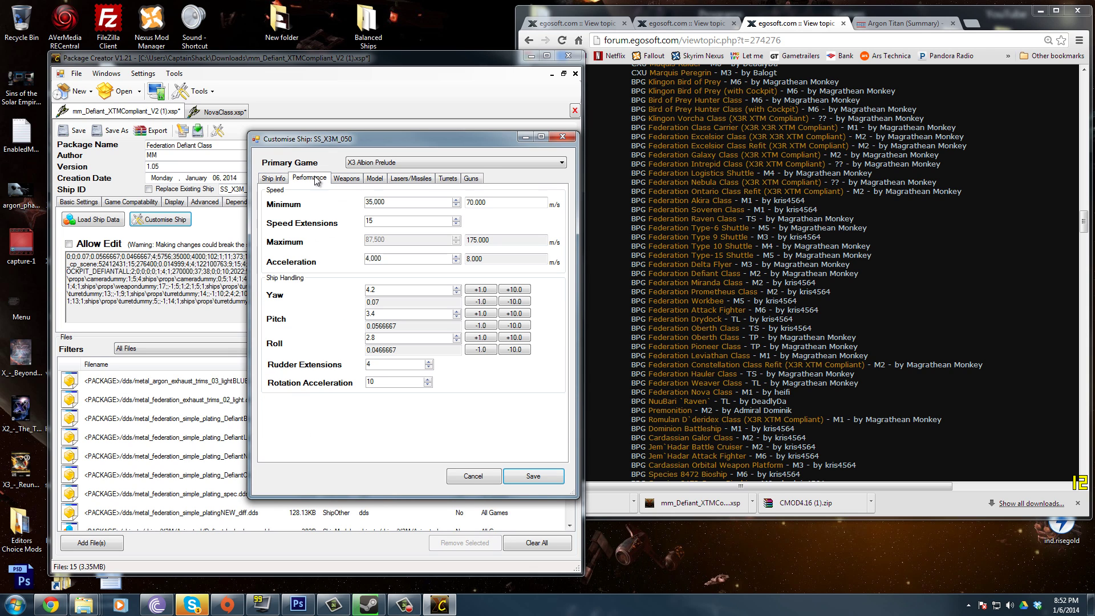
click(375, 178)
click(409, 179)
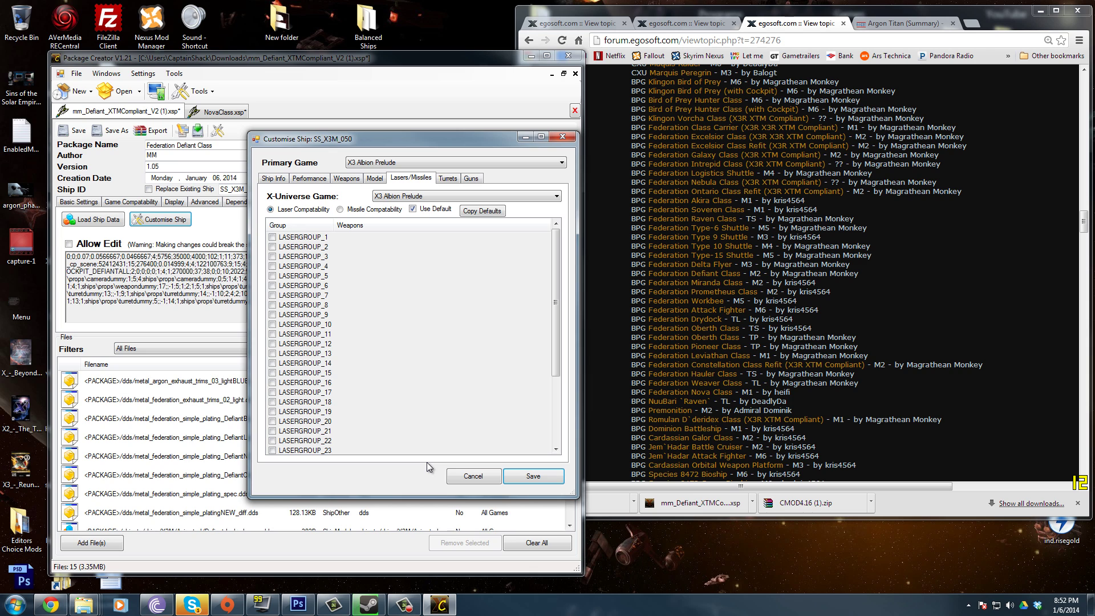
click(473, 476)
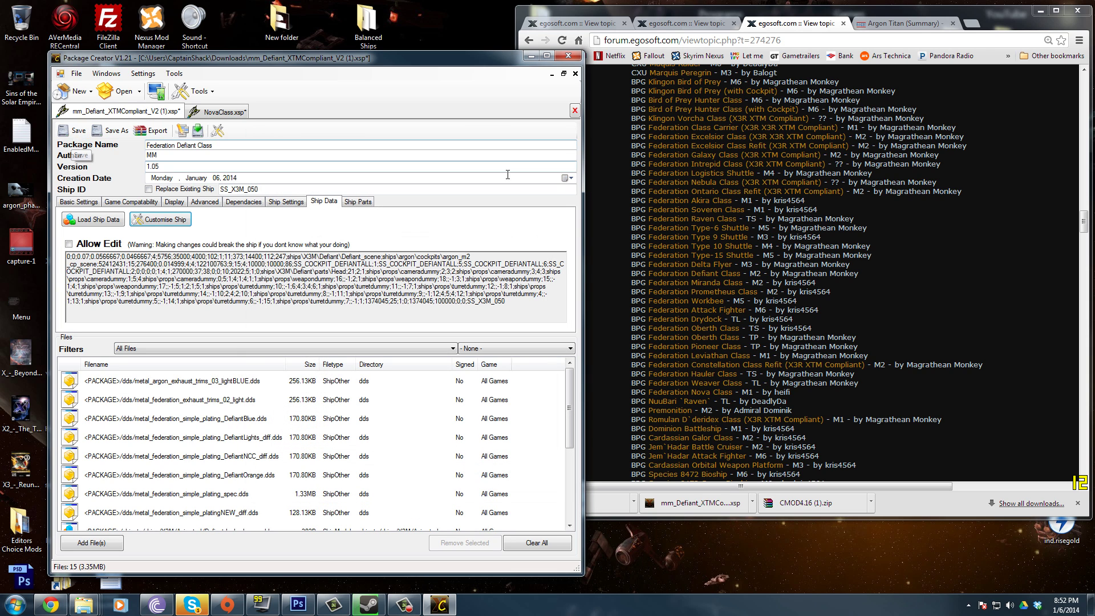
Open the downloaded NovaClass.xsp from Chrome's downloads bar and cancel its installation
click(978, 453)
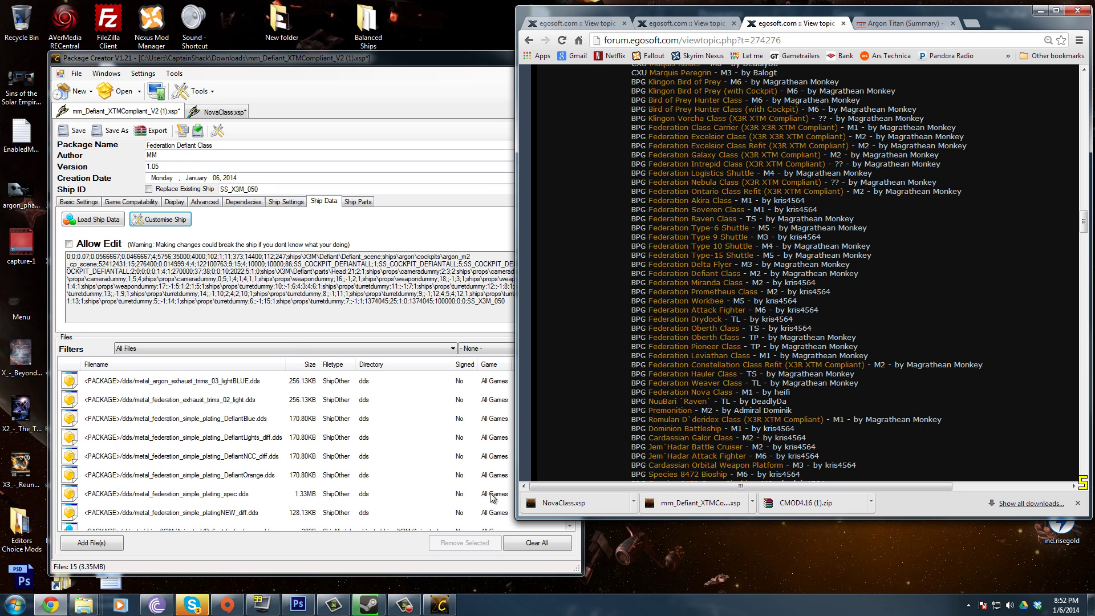
click(565, 503)
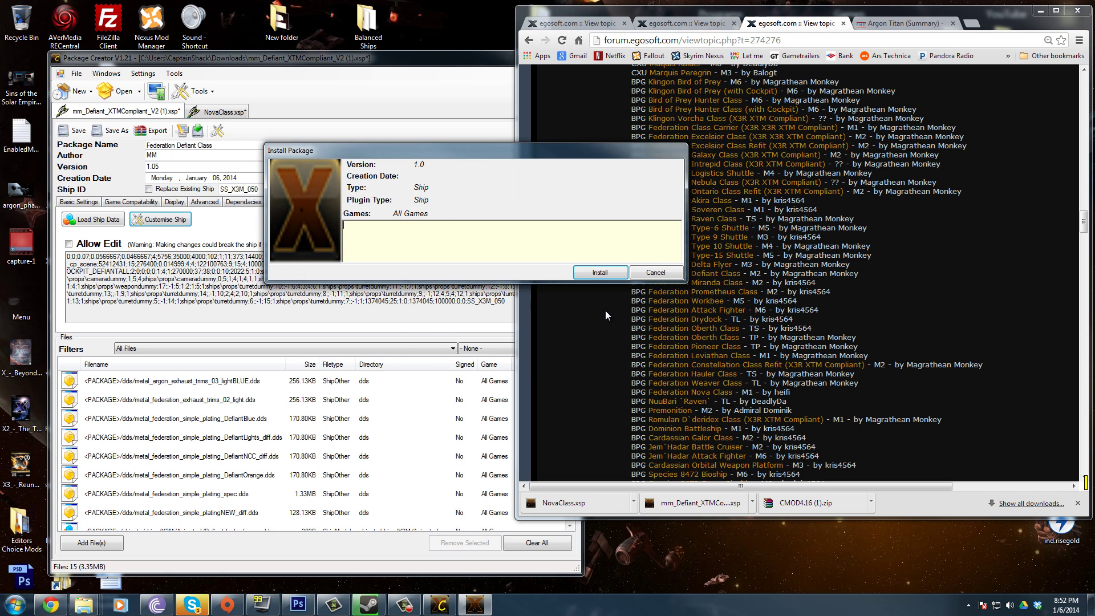
click(655, 272)
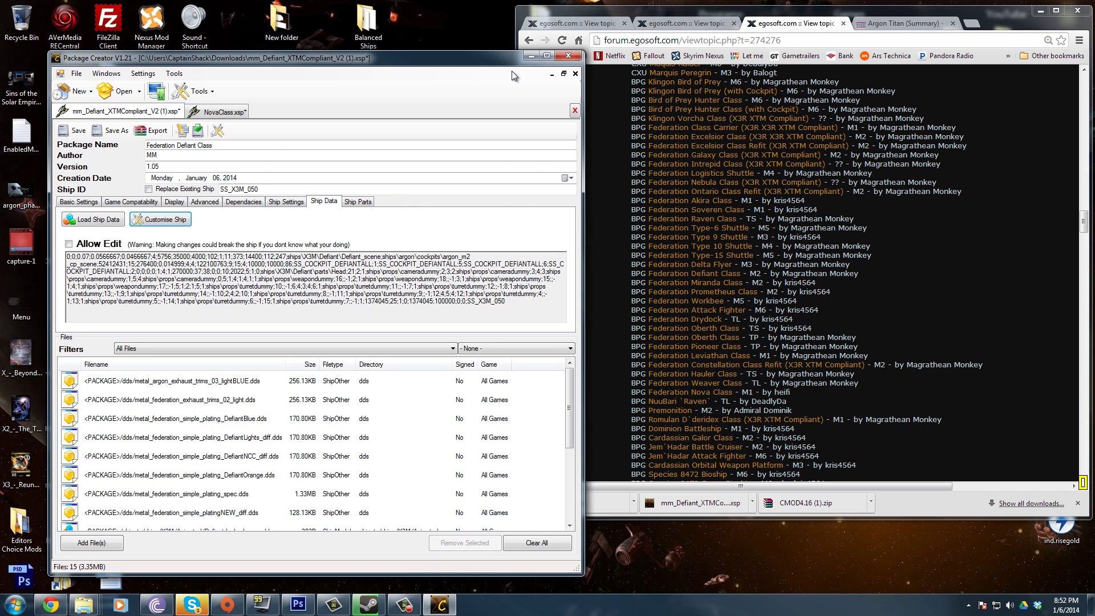